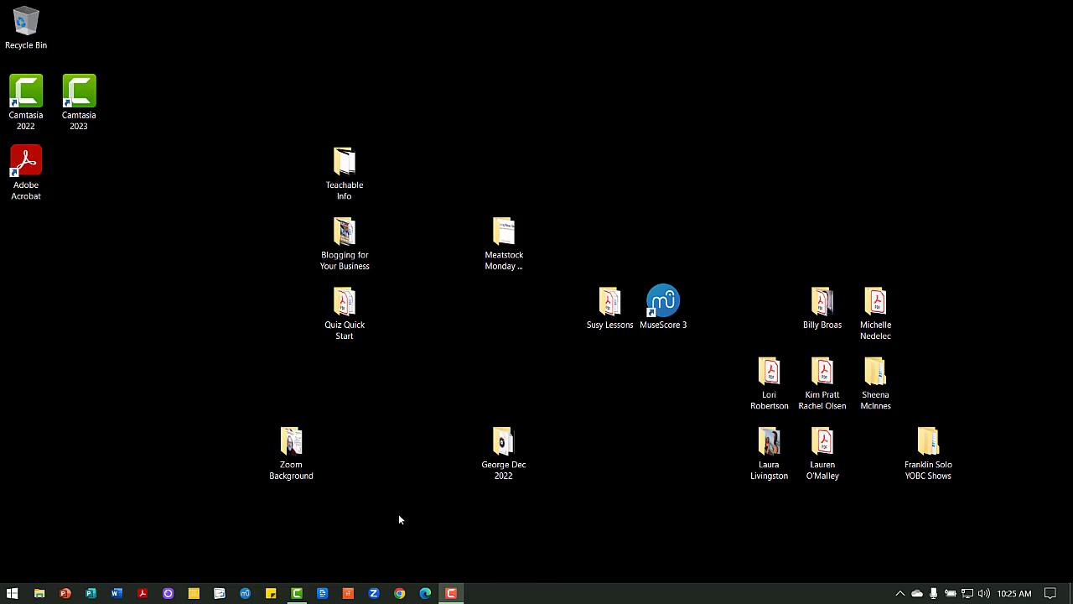
Open Zoom, start a new meeting and switch the meeting window to fullscreen view.
click(374, 594)
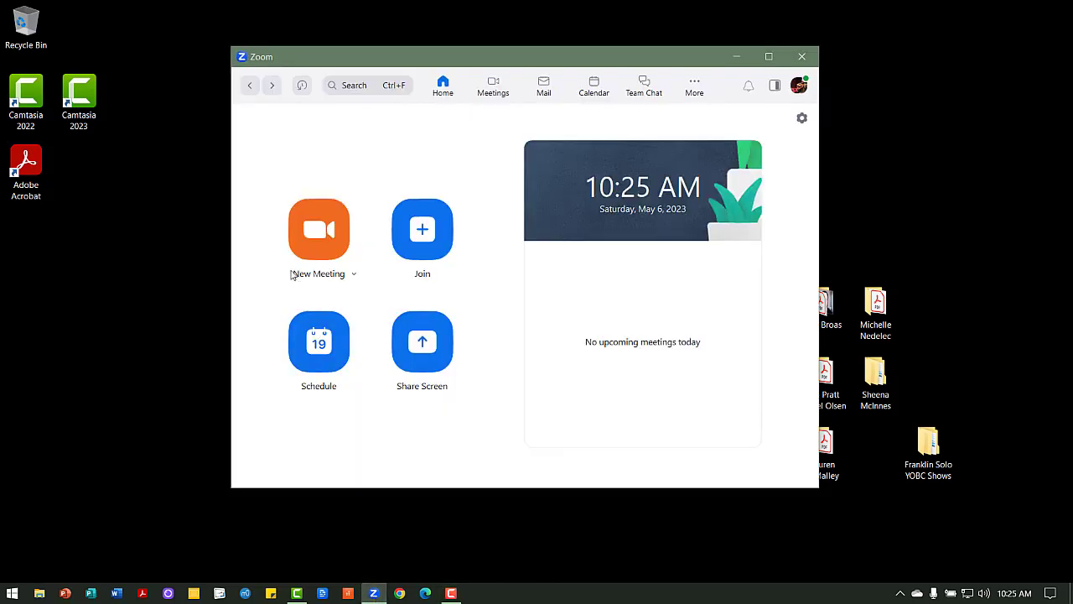
click(317, 237)
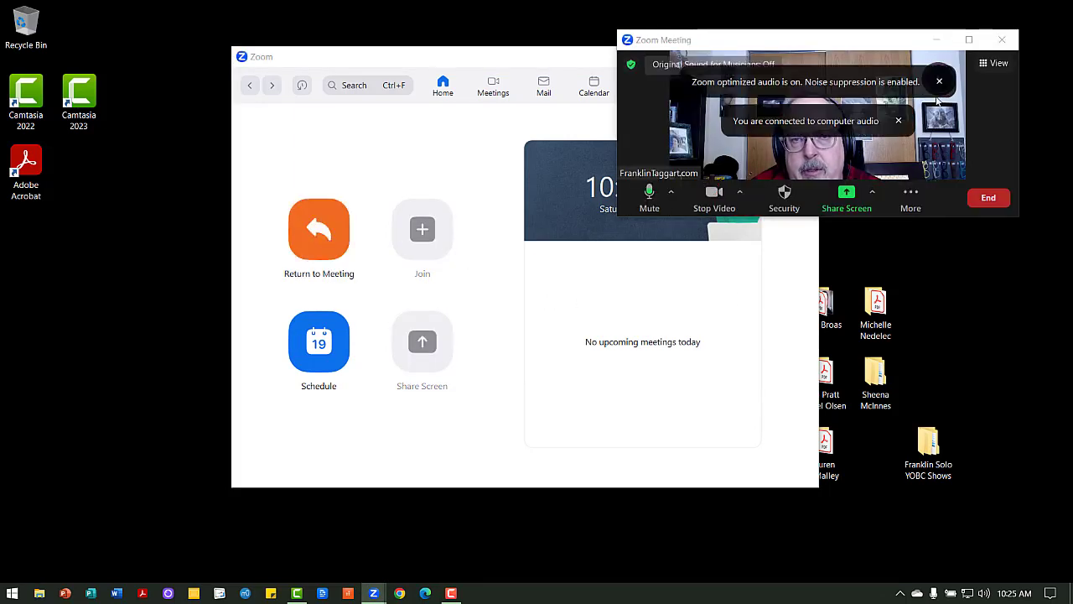
click(993, 64)
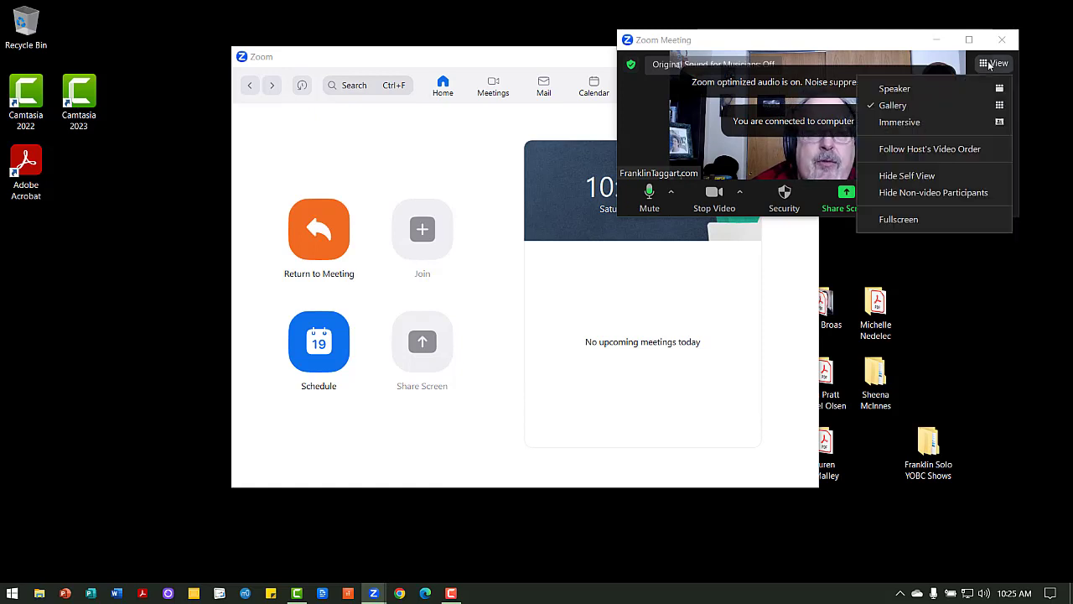
click(909, 223)
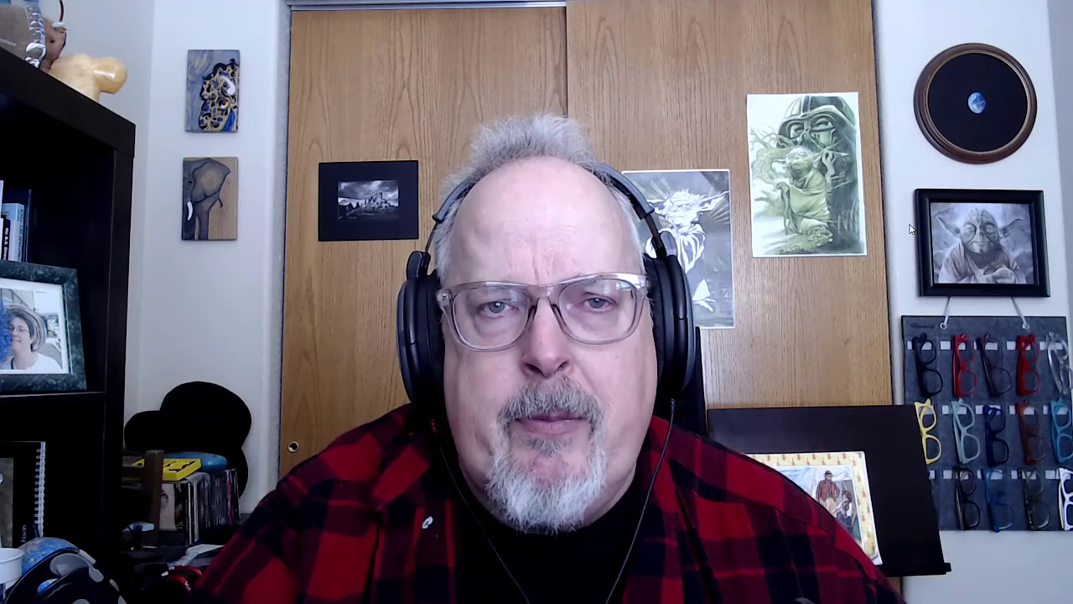
Take a fullscreen screenshot of the meeting video with Snagit and close the Snagit editor.
key(Print)
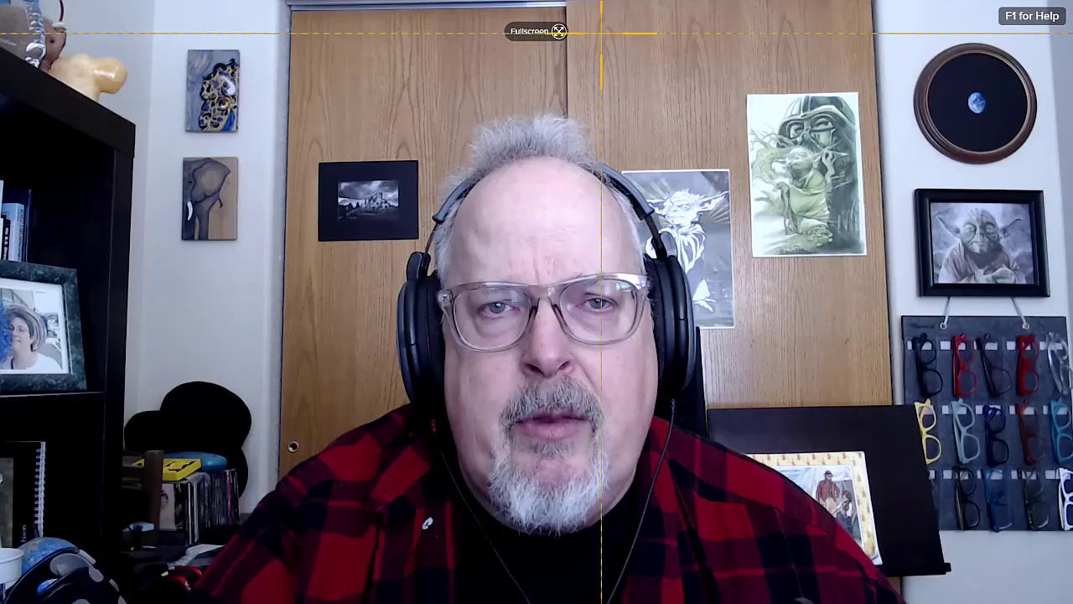
click(556, 32)
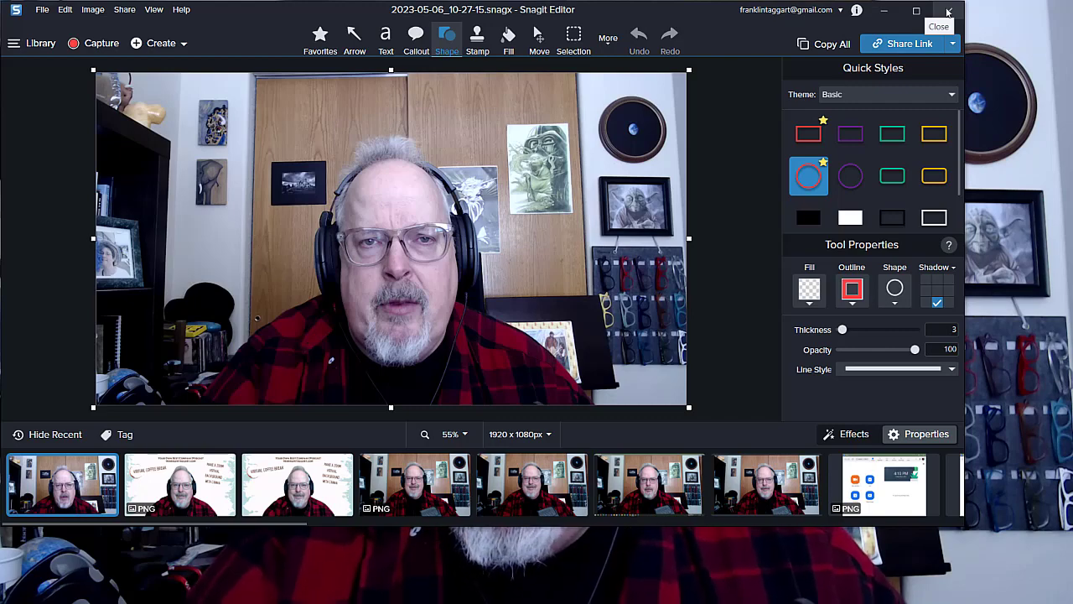
click(948, 10)
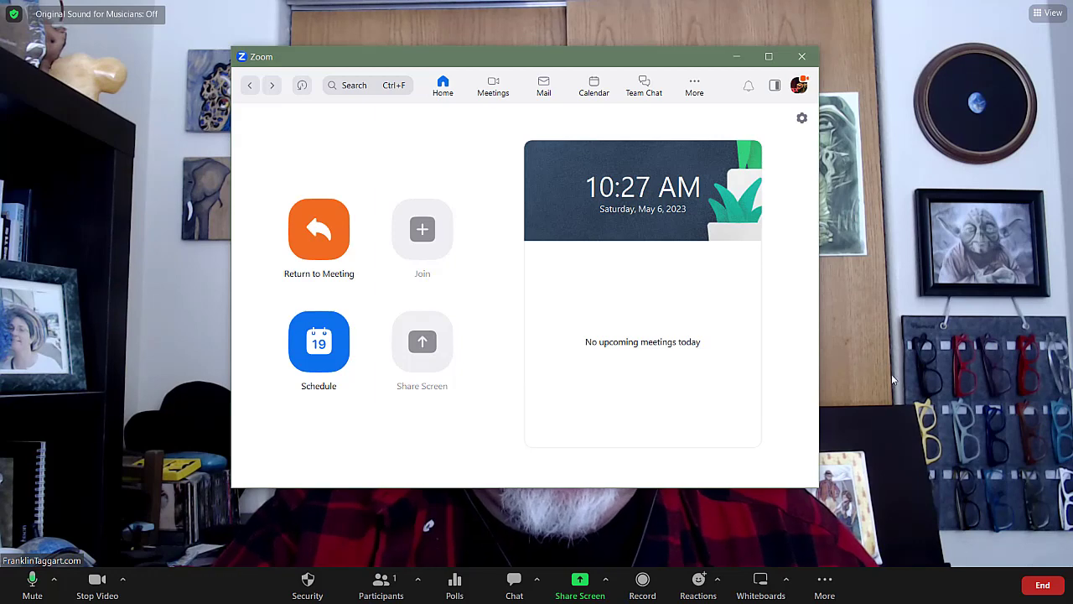
End the Zoom meeting for all and close the Zoom window.
click(1040, 581)
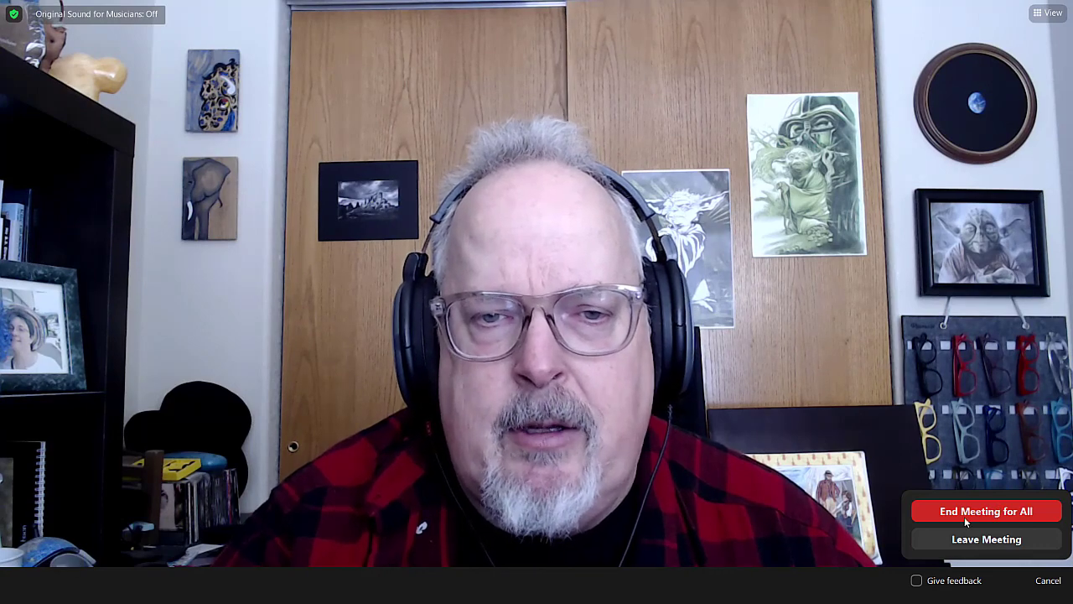
click(988, 511)
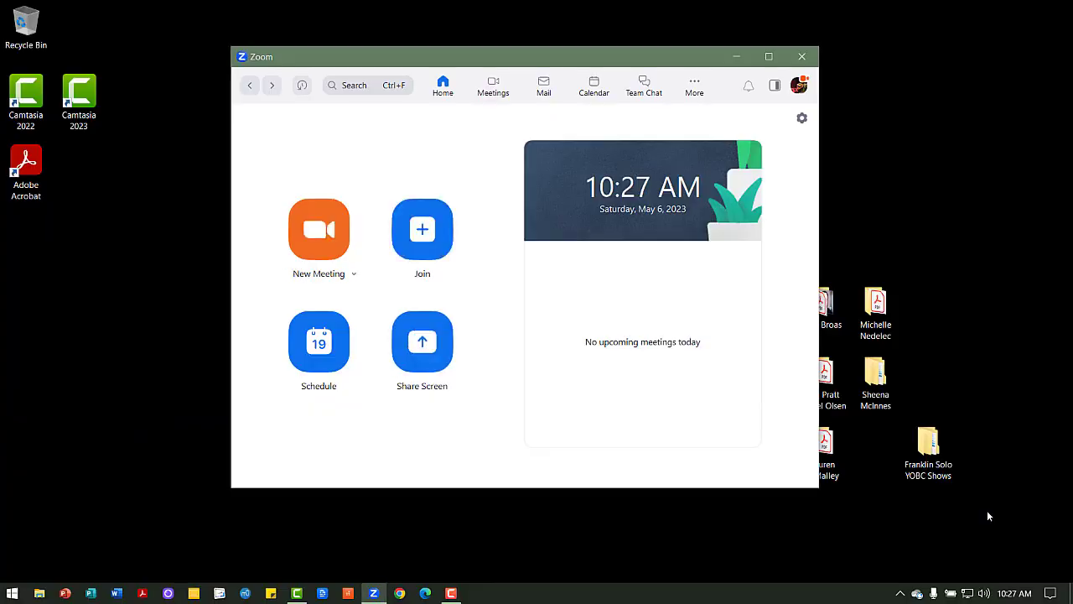
click(797, 61)
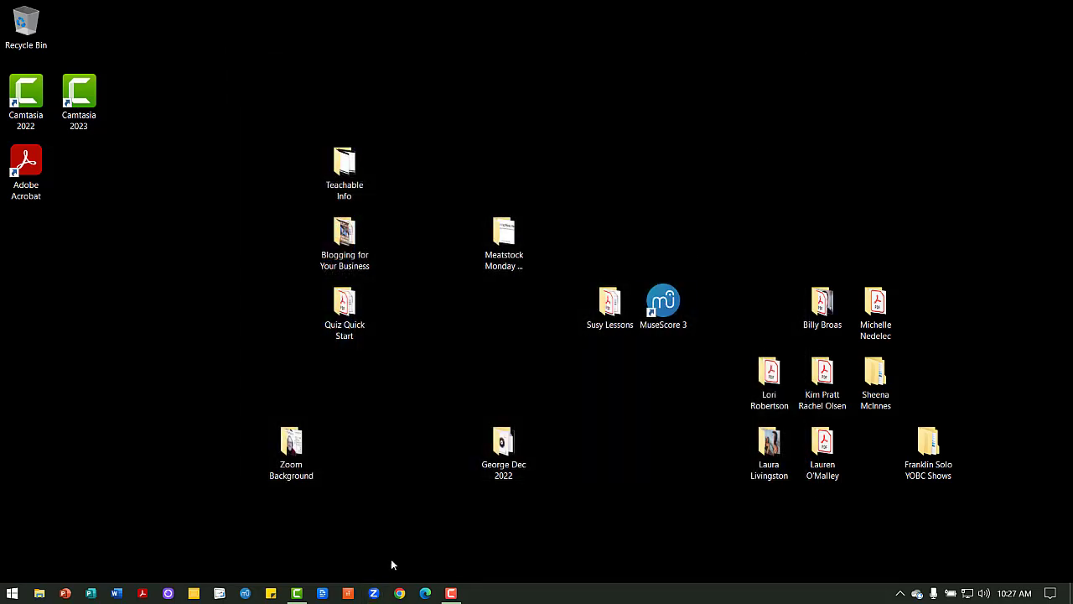
Open Canva in Chrome, search for "YouTube Thumb" and open the YouTube Thumbnail 1280 × 720 px template category.
click(400, 593)
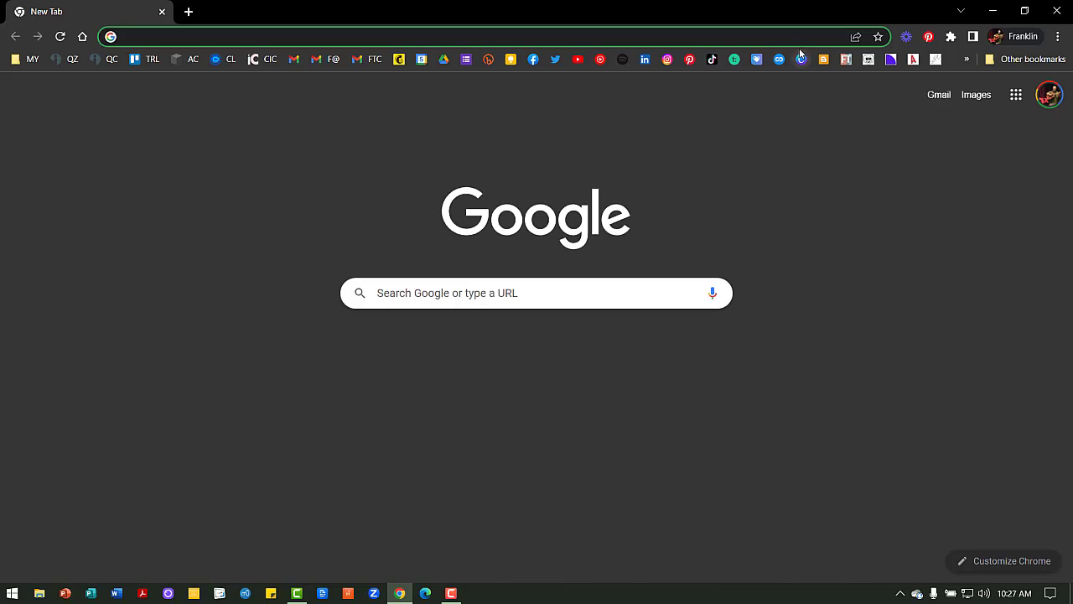
click(801, 60)
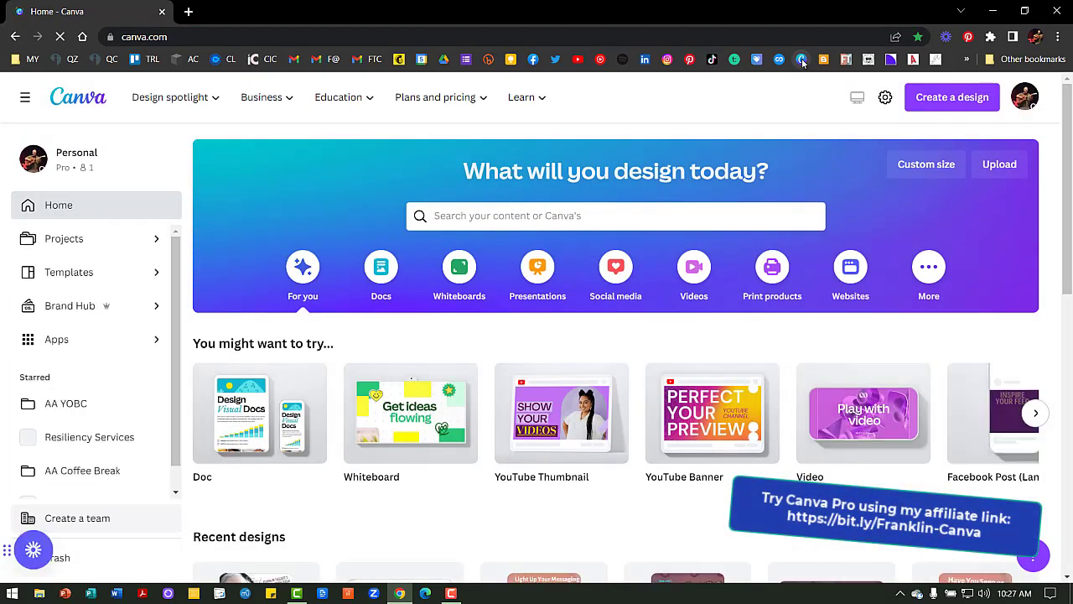
click(456, 215)
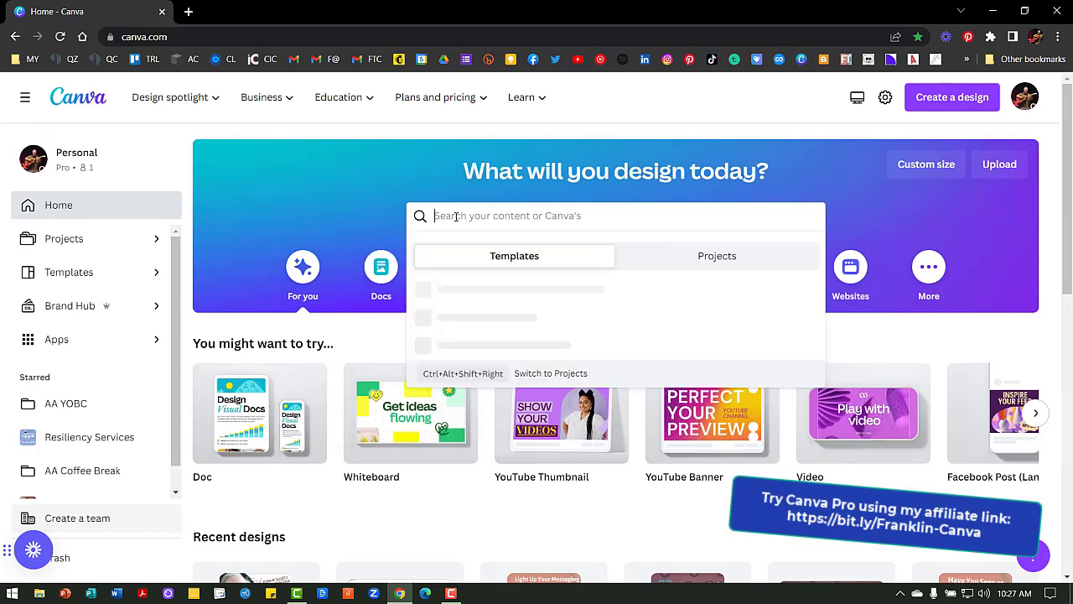
text(YouT)
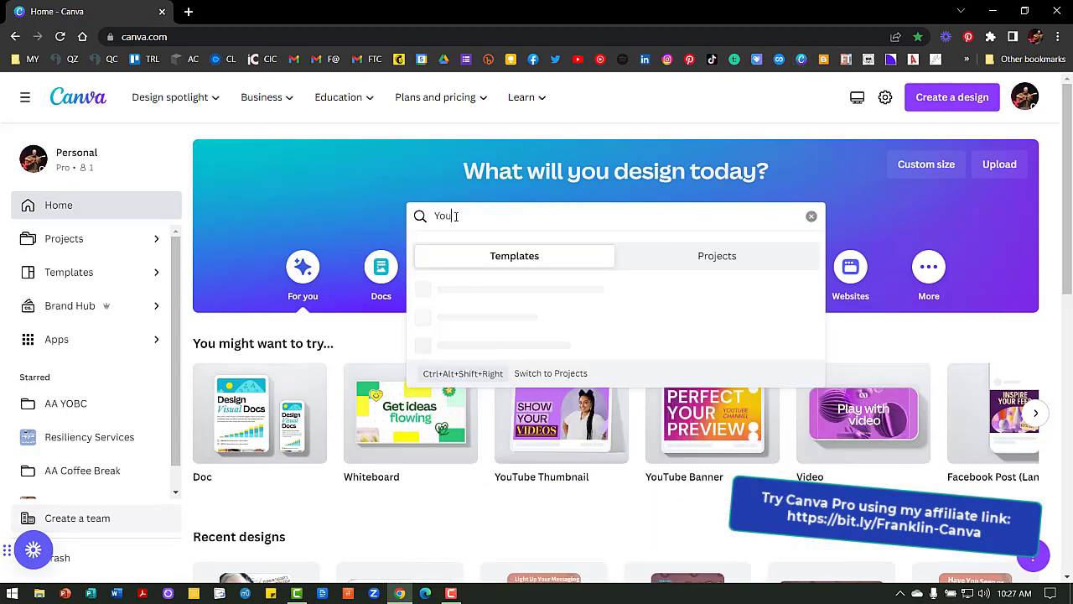
text(ube)
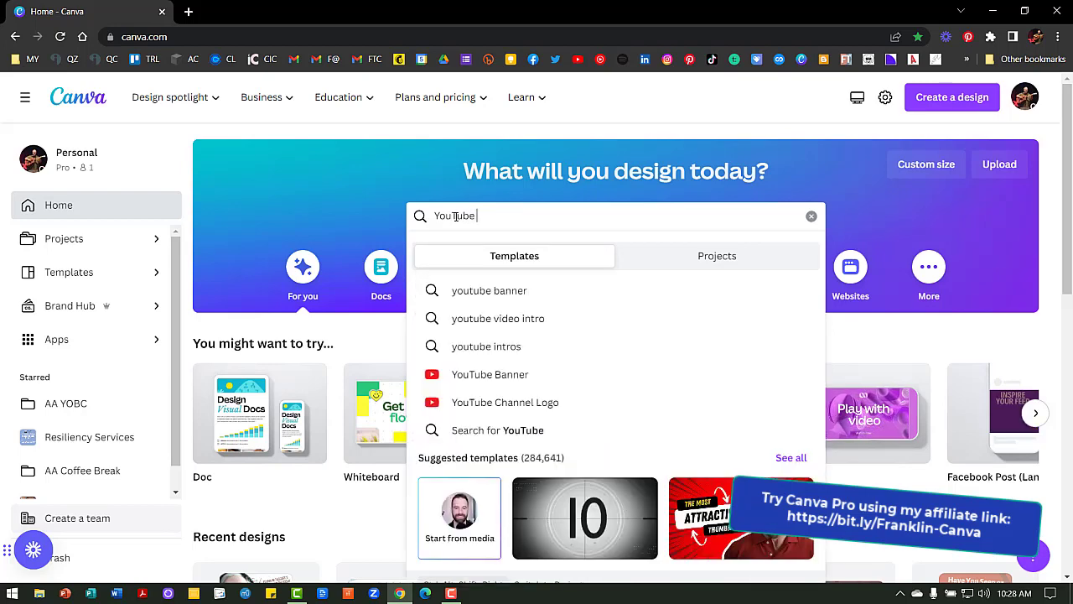
text( Thumb)
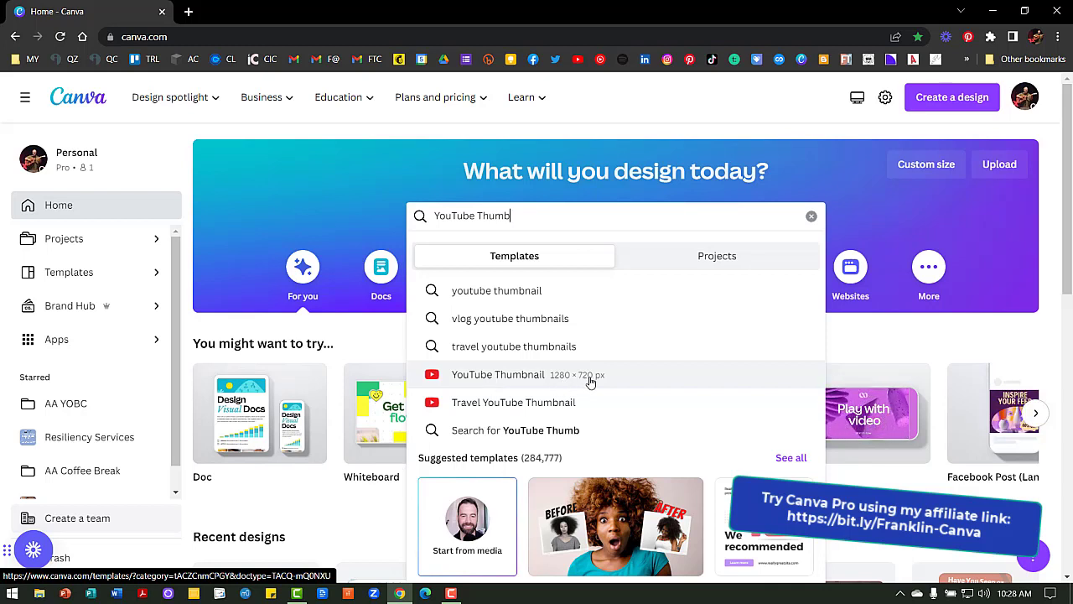
click(500, 381)
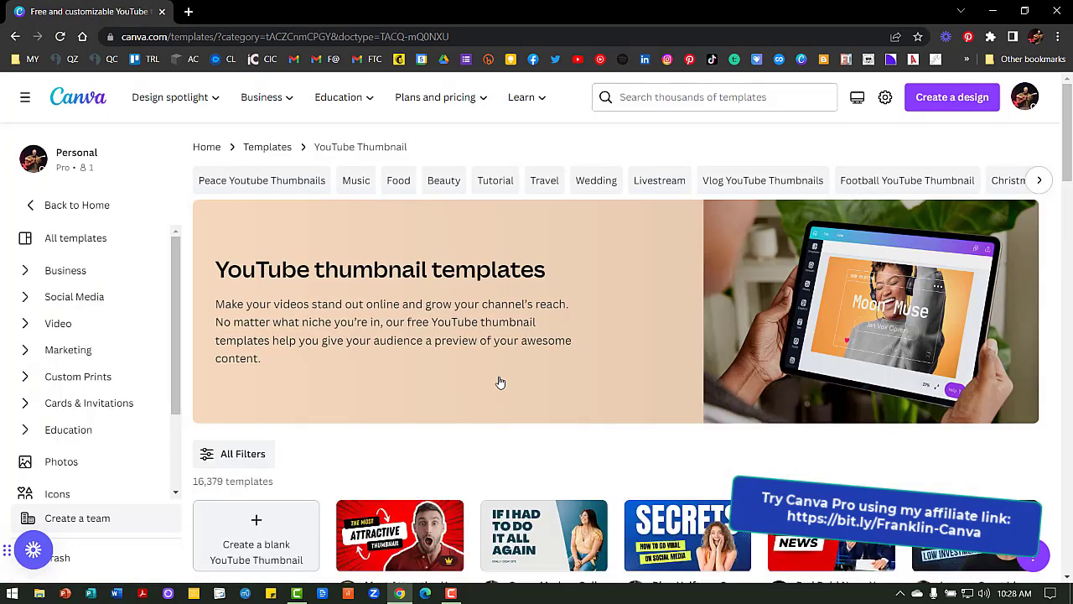
Look through the YouTube thumbnail templates and create a blank YouTube thumbnail design.
scroll(500, 382, down, 5)
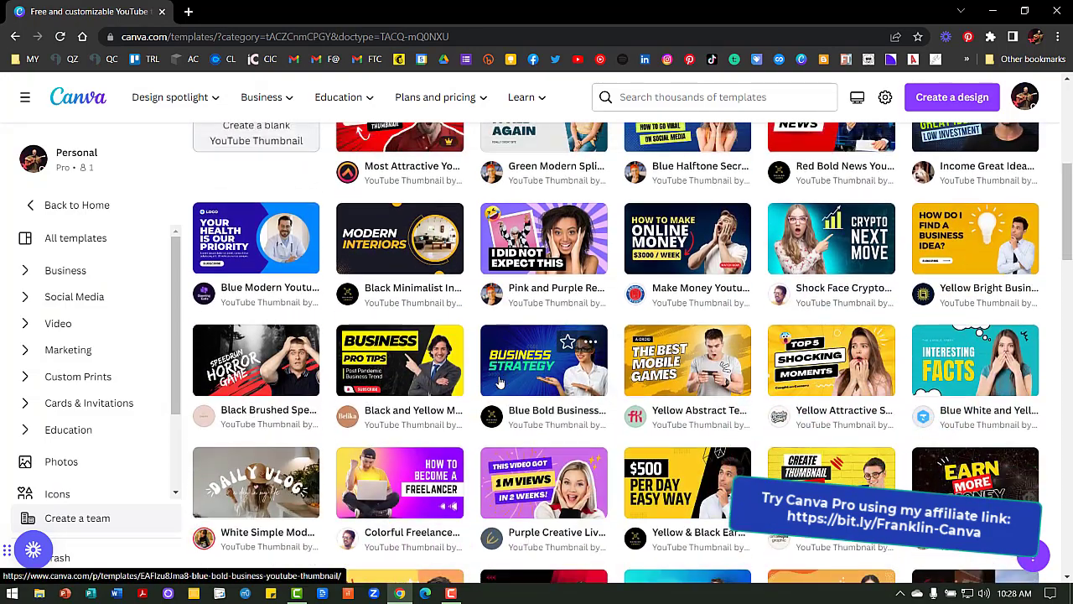
scroll(500, 382, down, 3)
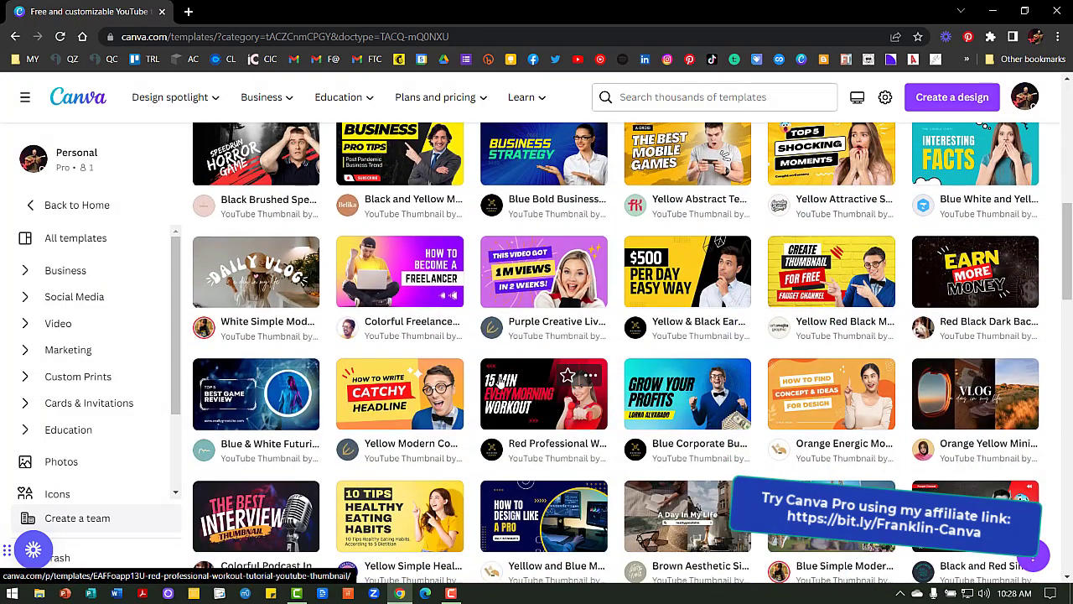
scroll(499, 382, up, 3)
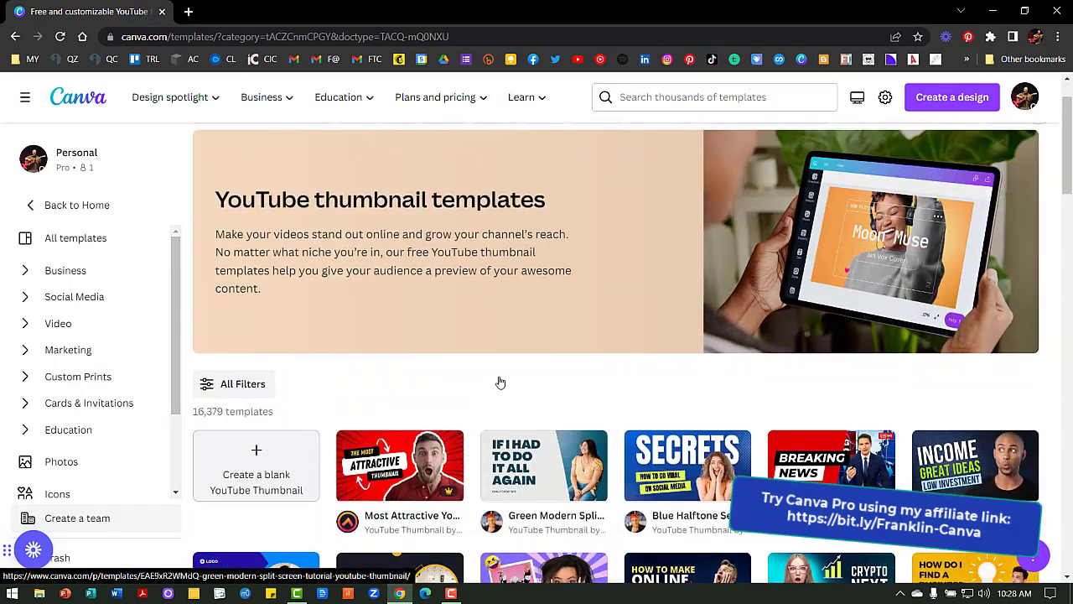
scroll(499, 383, down, 2)
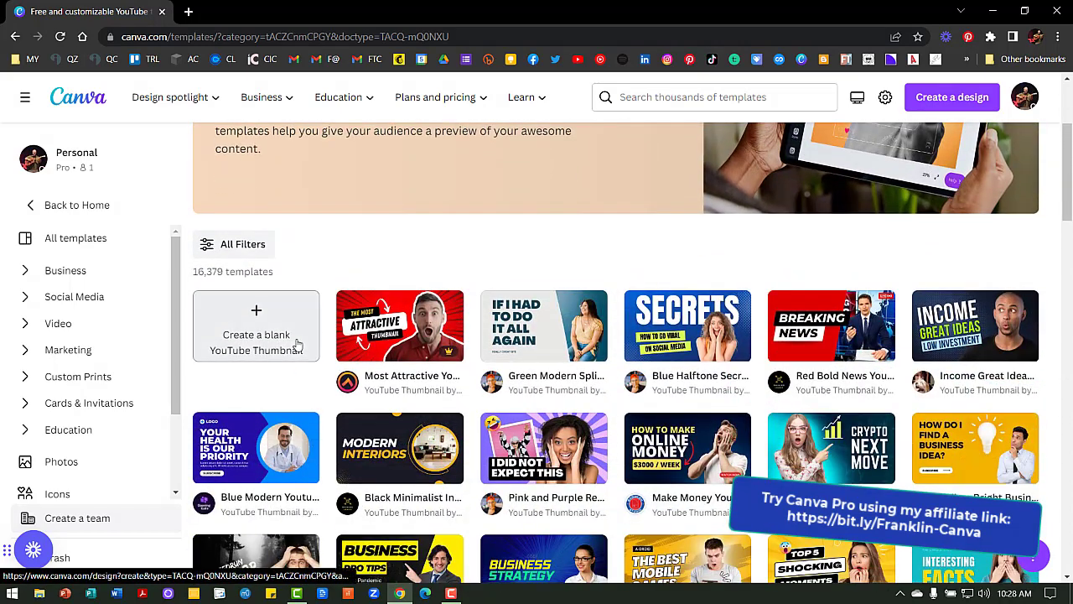
click(256, 318)
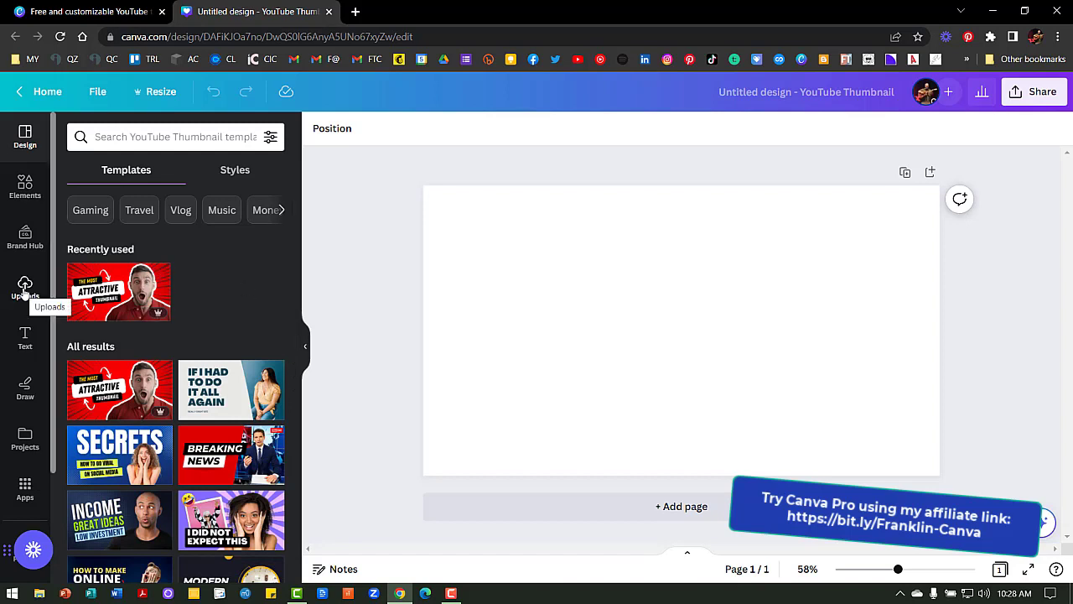
Upload the image "Zoom Full Screen Capture" from the Zoom Background folder to the Canva uploads.
click(24, 289)
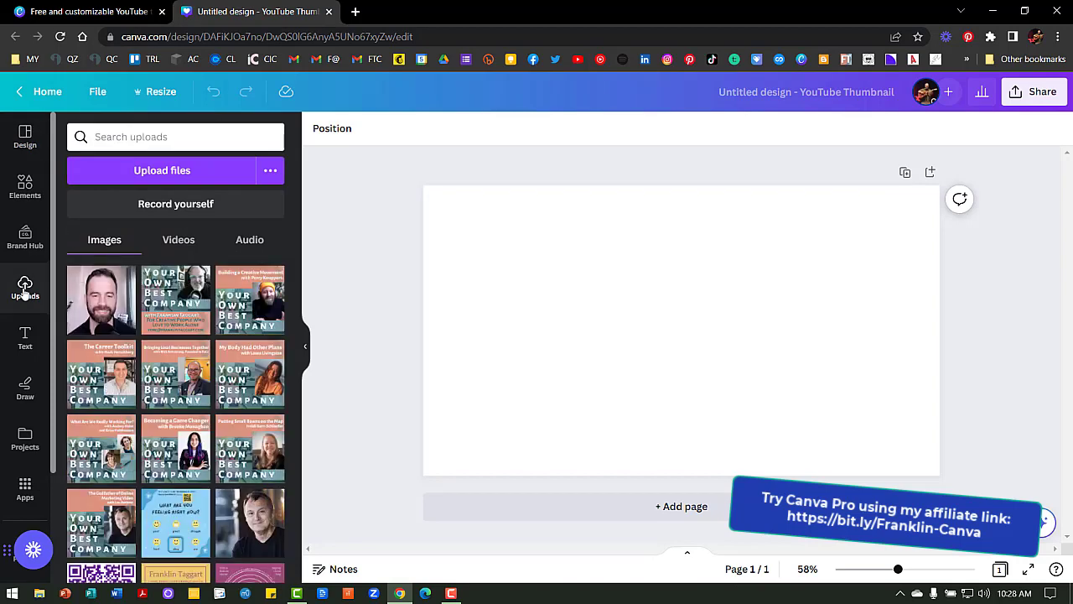
click(160, 172)
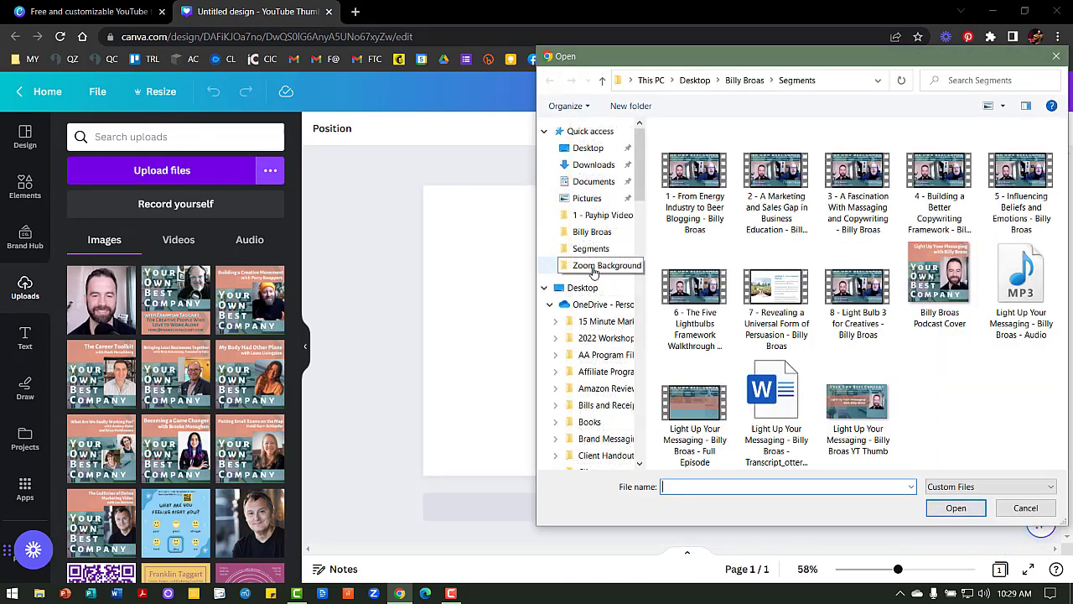
click(594, 266)
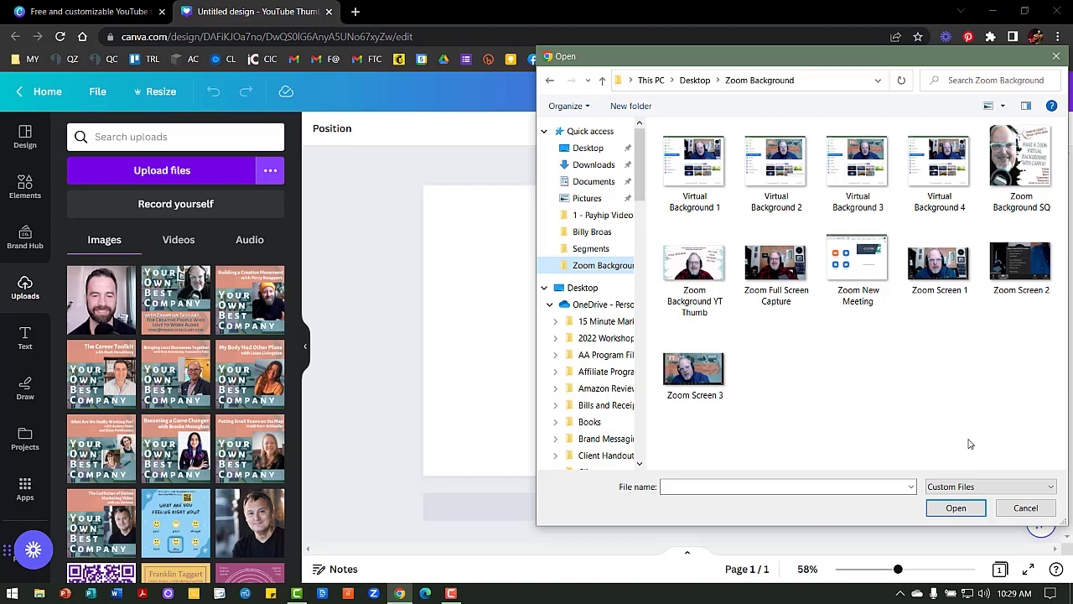
click(783, 265)
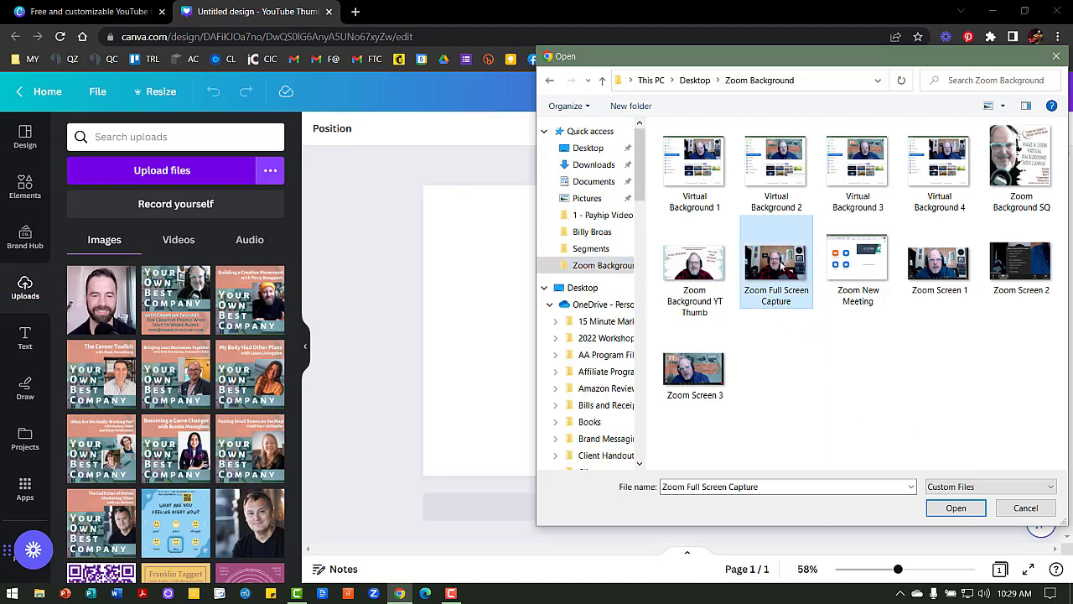
click(954, 507)
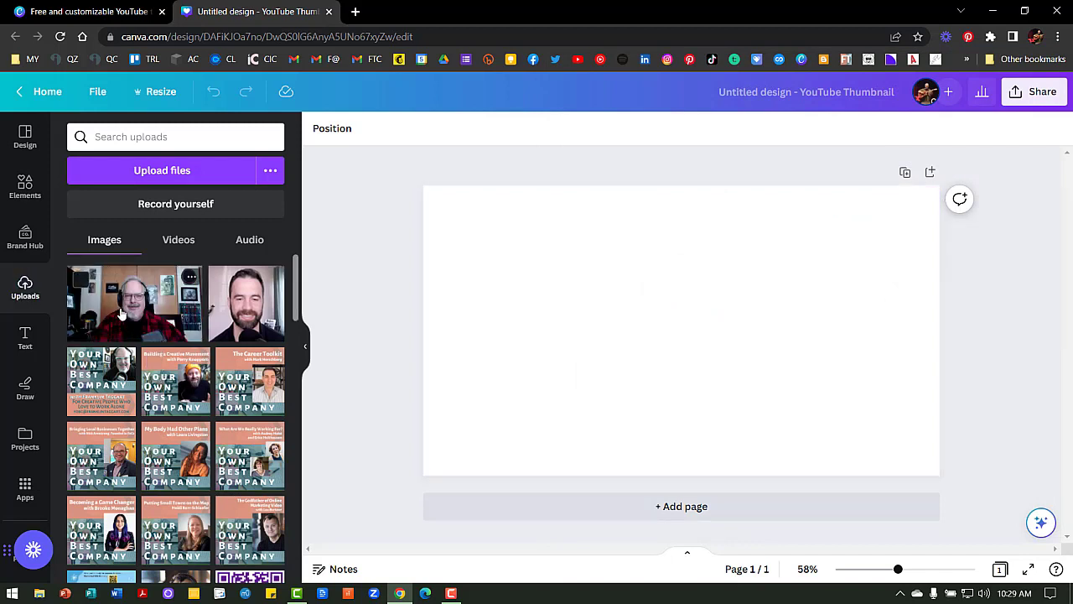
Place the uploaded screen capture at the page's upper-left corner and enlarge it to fill the whole page.
click(121, 314)
drag(693, 358, 619, 304)
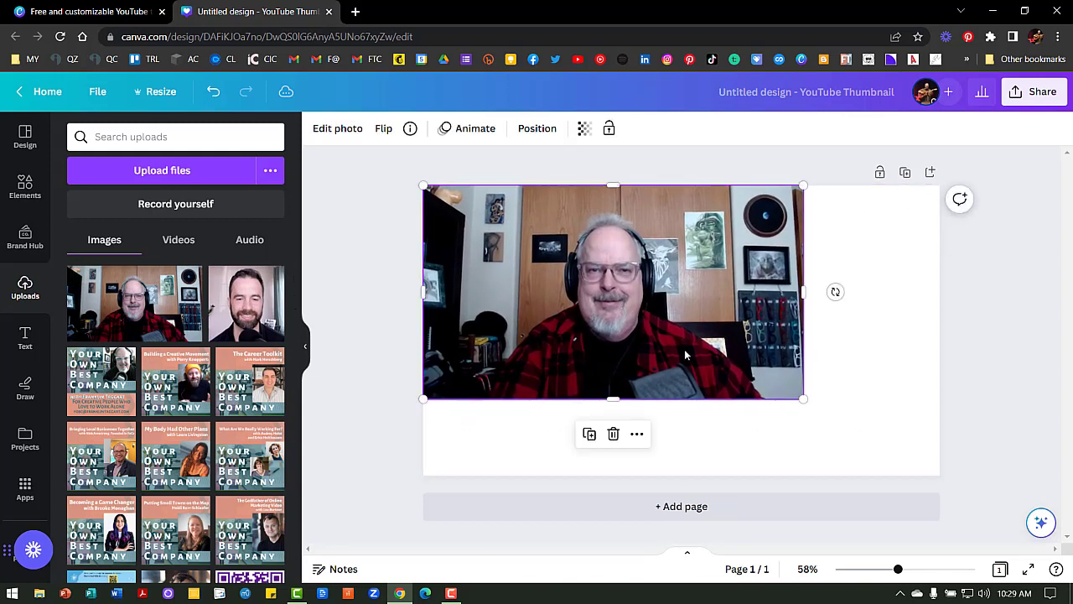
drag(811, 407, 923, 509)
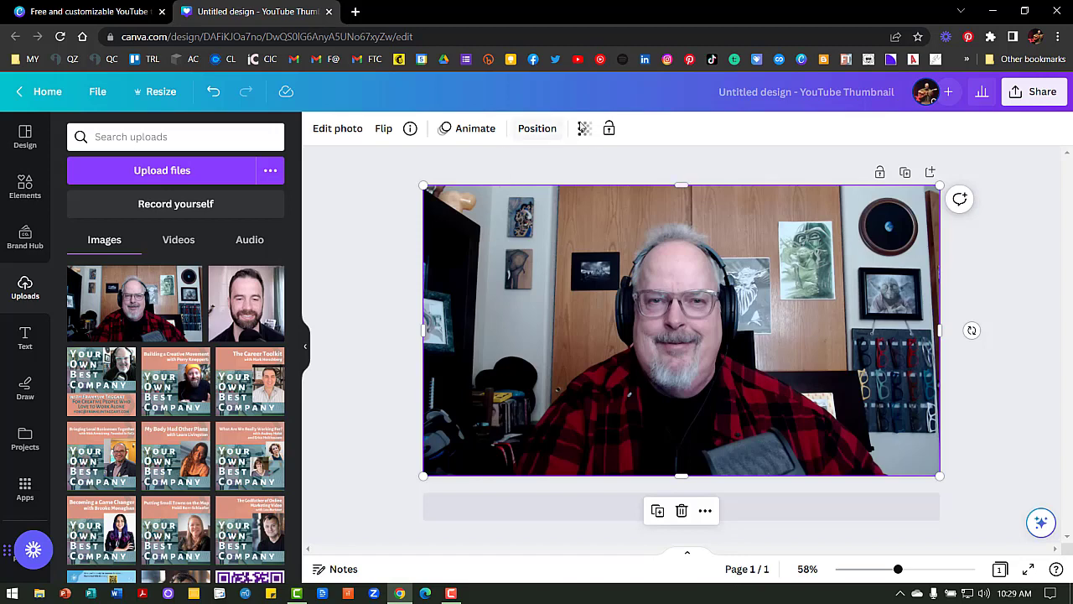
Slide the photo rightward along the page until roughly the left third of the canvas is uncovered.
click(585, 129)
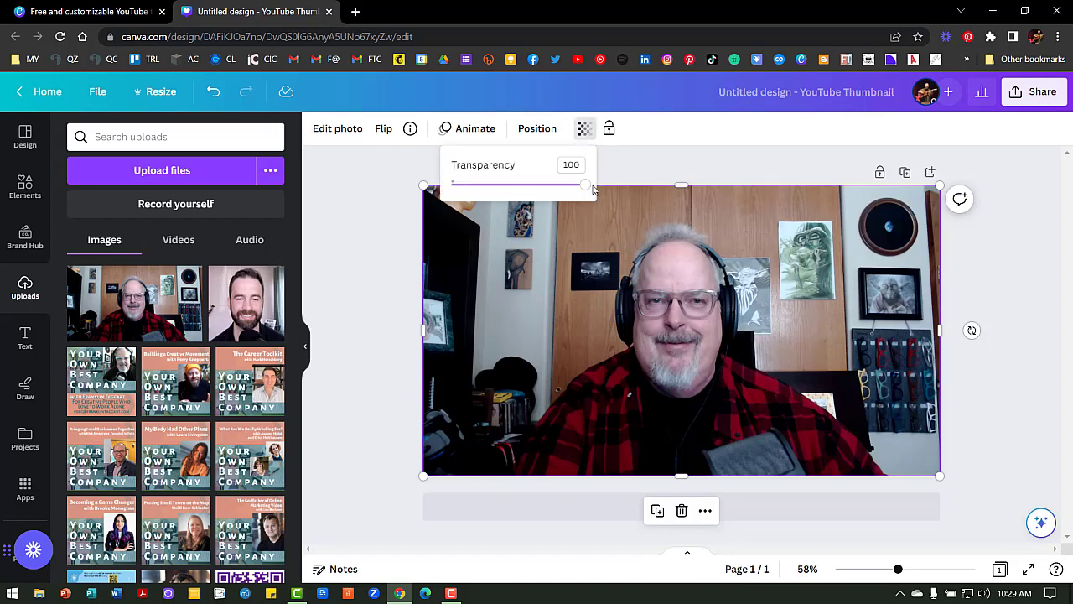
drag(589, 186, 610, 219)
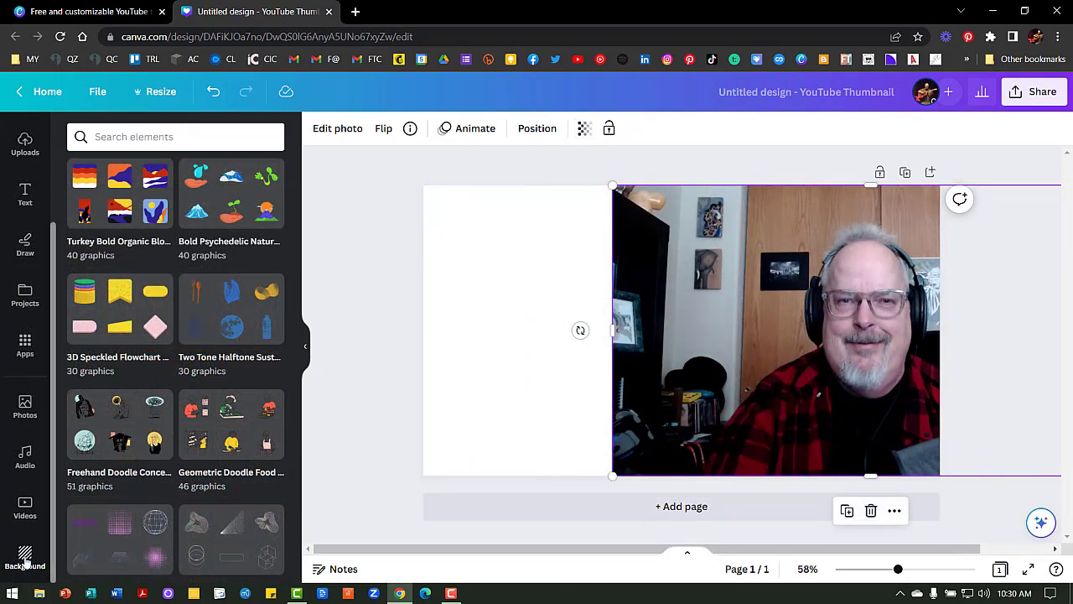
Look through the background categories and the full list of backgrounds for the uncovered part of the page.
click(25, 560)
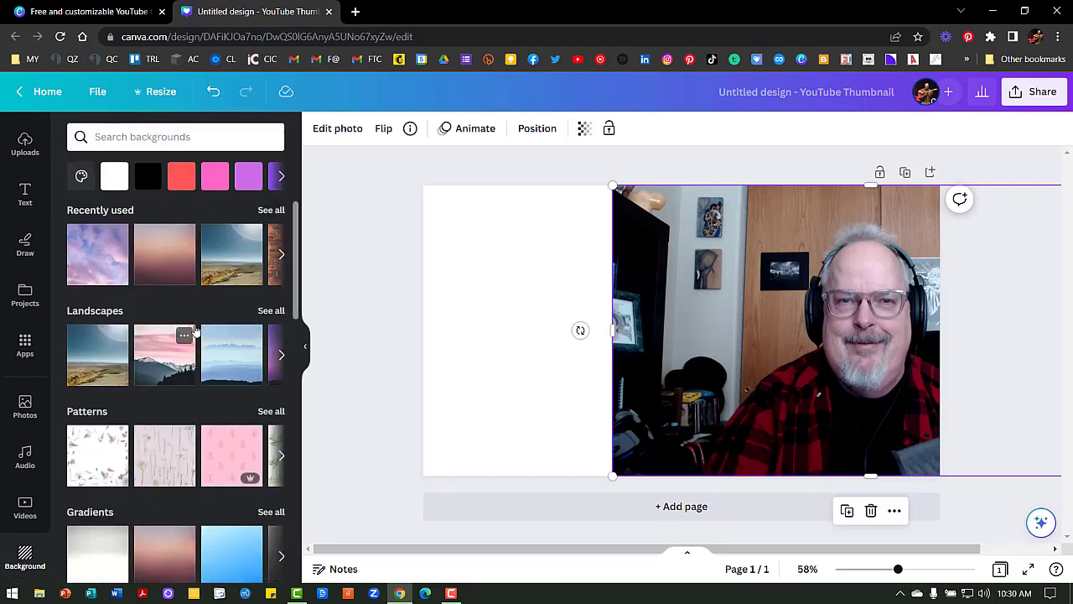
scroll(195, 329, down, 2)
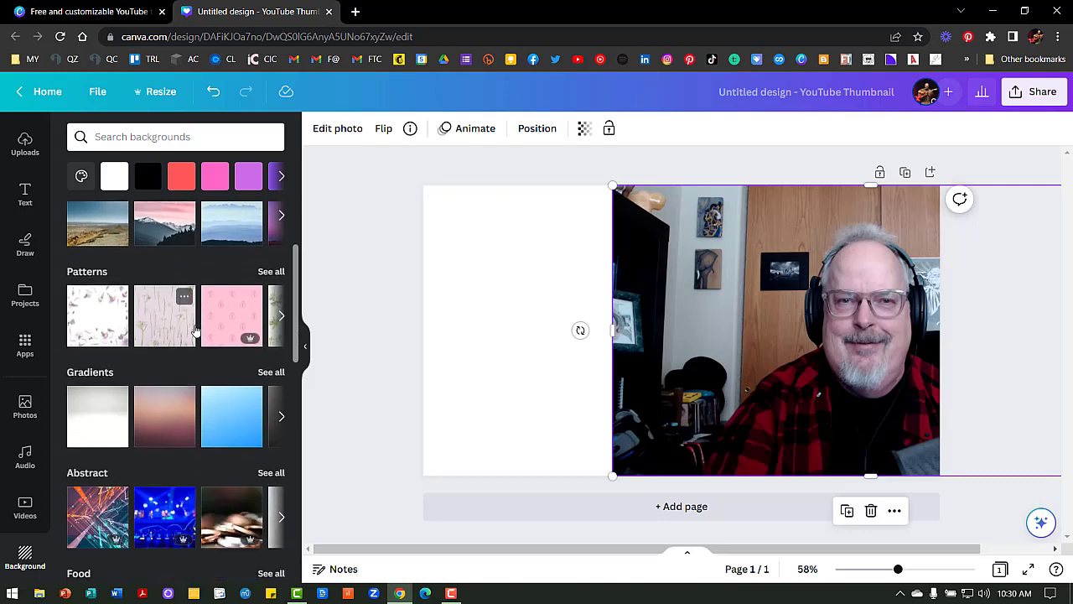
scroll(194, 329, down, 1)
scroll(195, 329, down, 3)
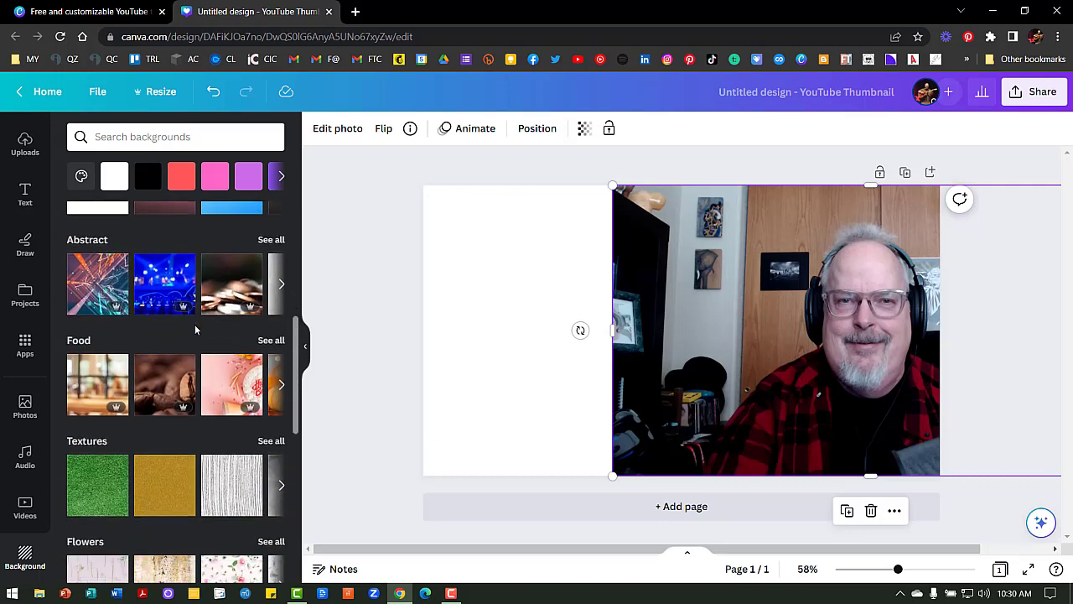
scroll(195, 330, down, 5)
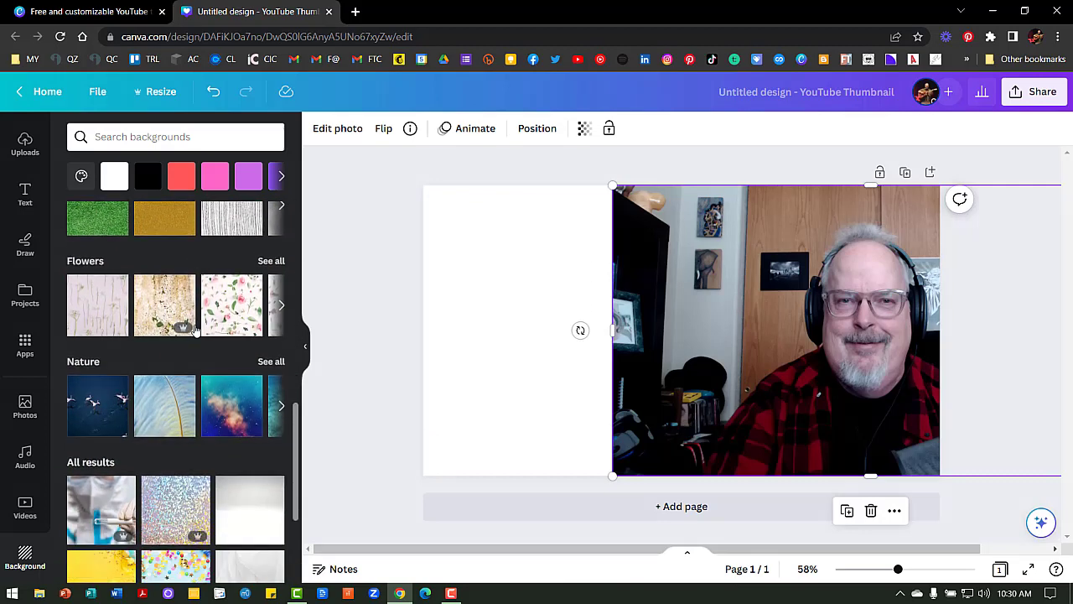
scroll(195, 329, down, 3)
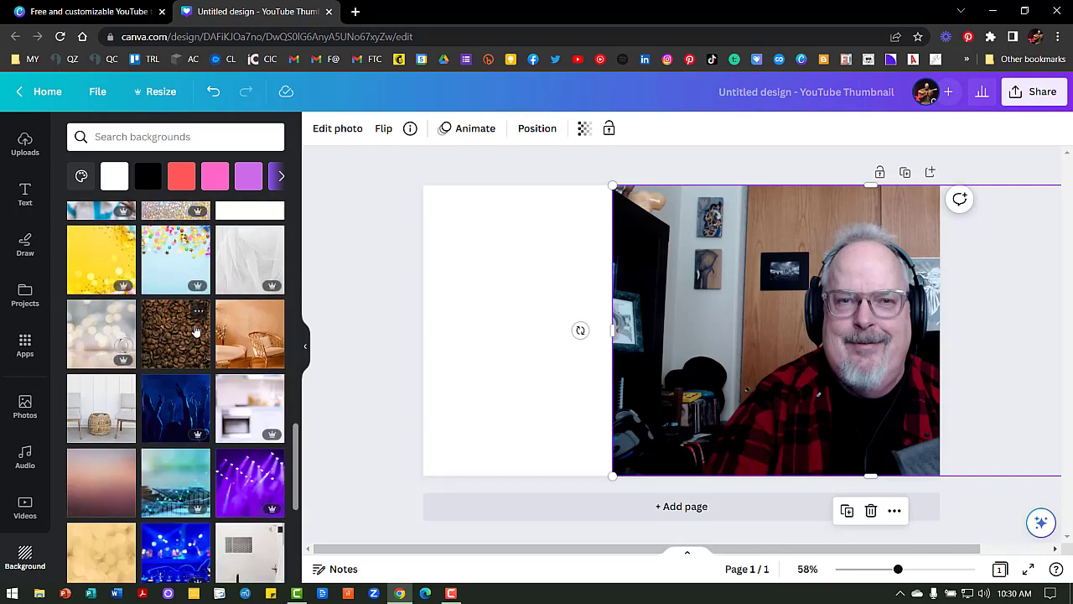
scroll(195, 330, down, 2)
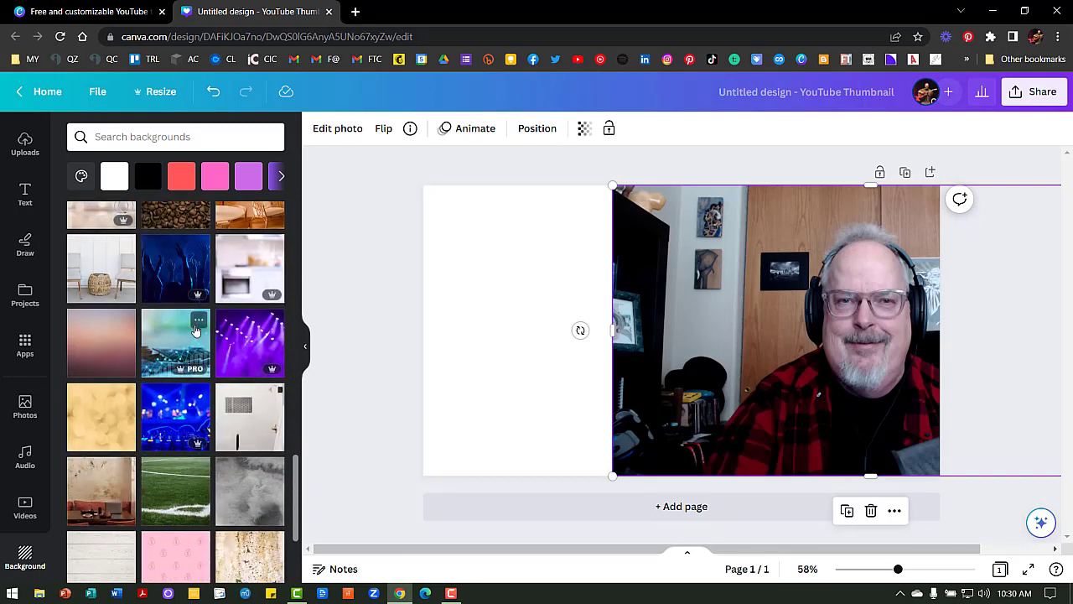
scroll(195, 329, down, 3)
scroll(194, 329, down, 3)
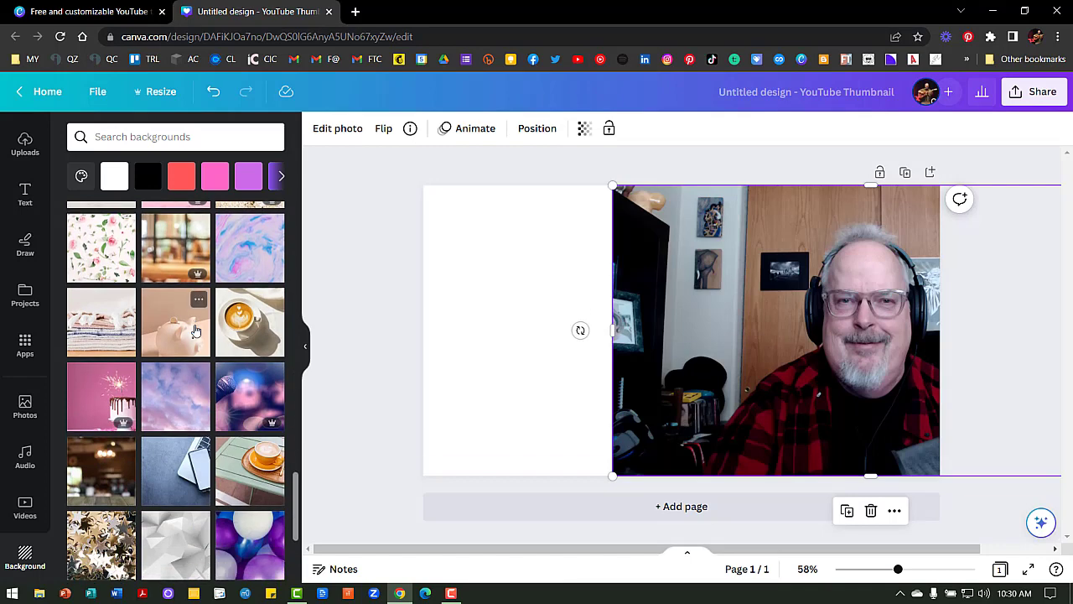
Search the backgrounds for "gradient" and apply the textured purple-blue to teal gradient to the page.
click(112, 136)
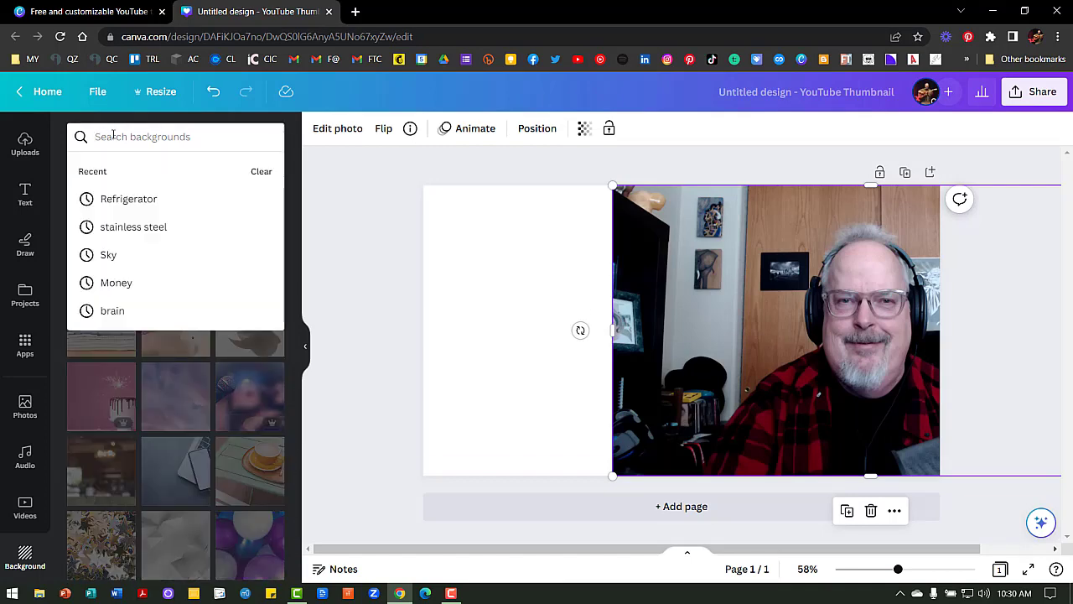
text(gradient)
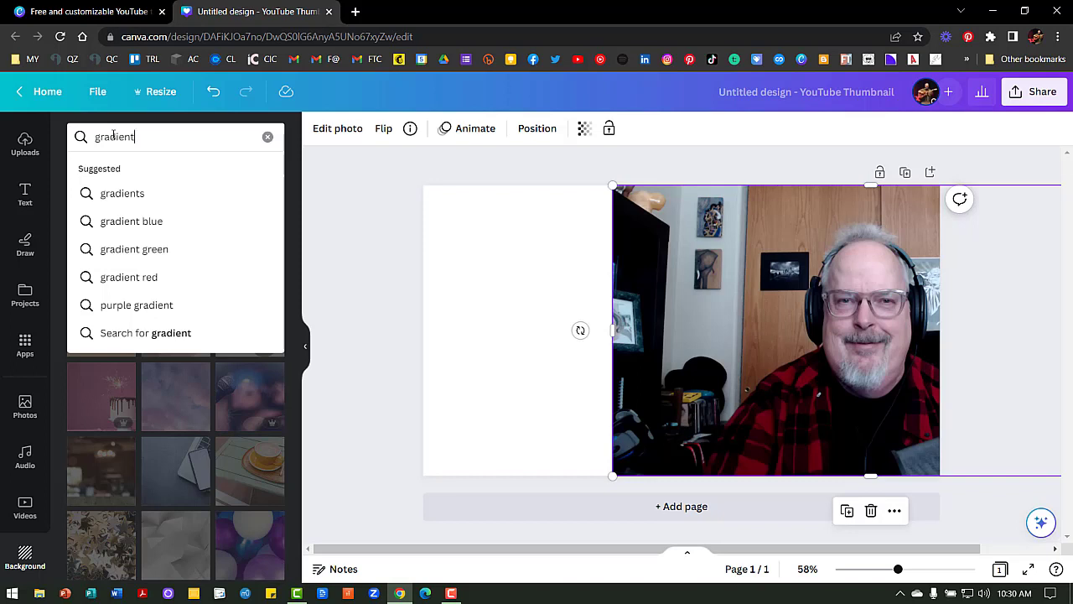
key(Return)
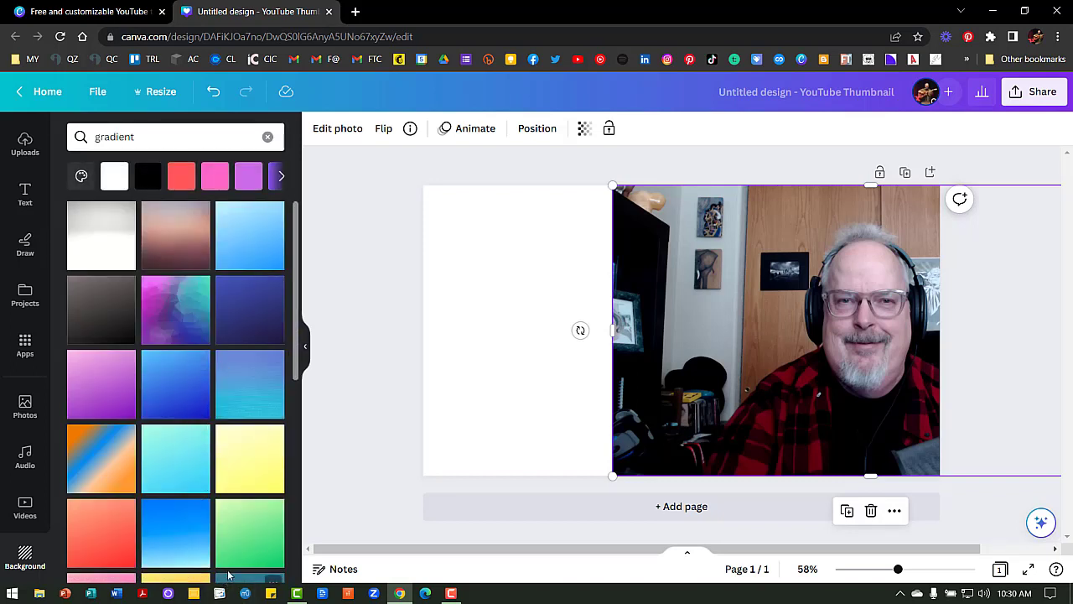
click(243, 399)
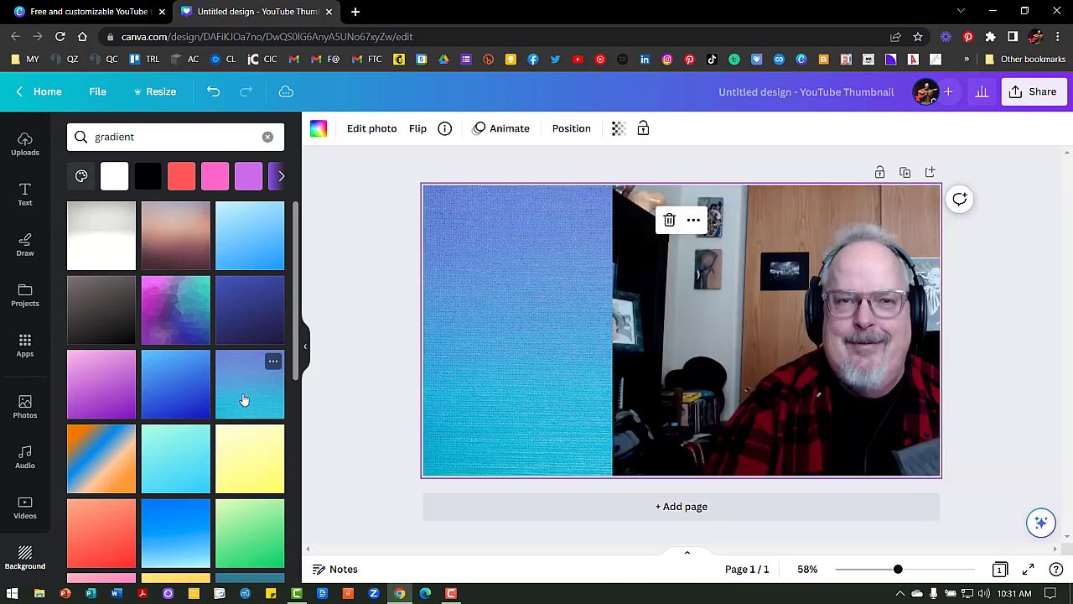
Slide the photo back to cover the whole page and set its transparency to 50.
click(795, 382)
drag(796, 382, 621, 380)
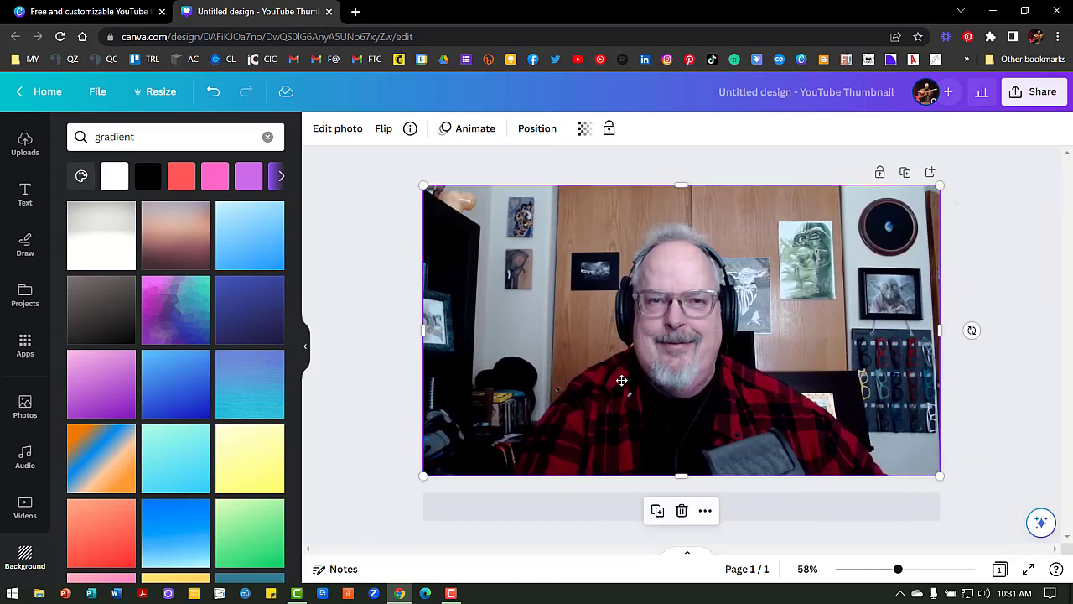
click(584, 130)
drag(587, 192, 520, 187)
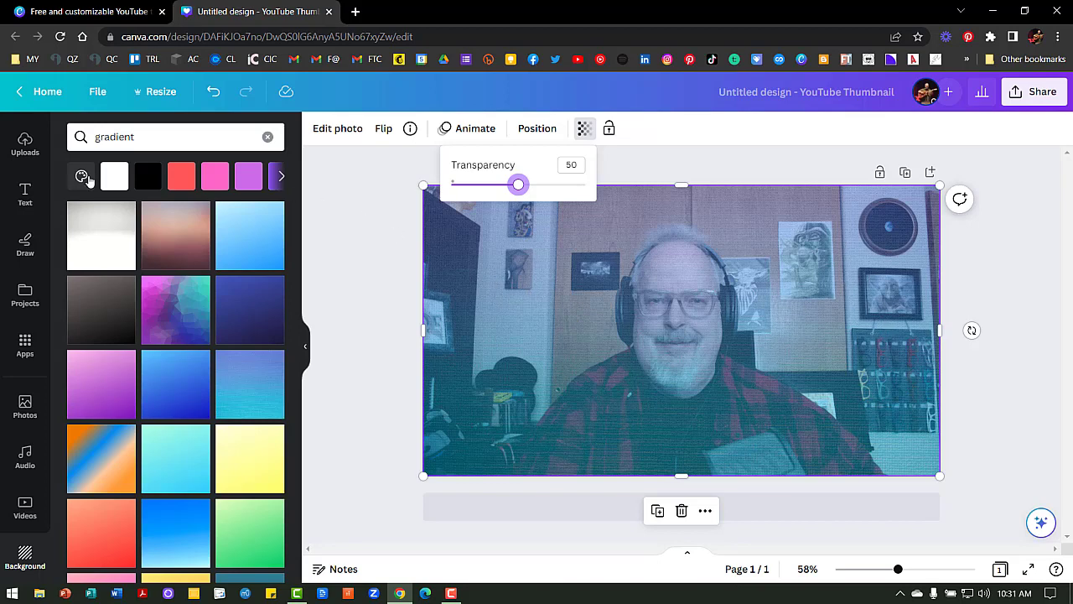
Switch the text styles to the FTCC Brand Kit and add a heading reading "Visit" followed by the website address.
click(25, 195)
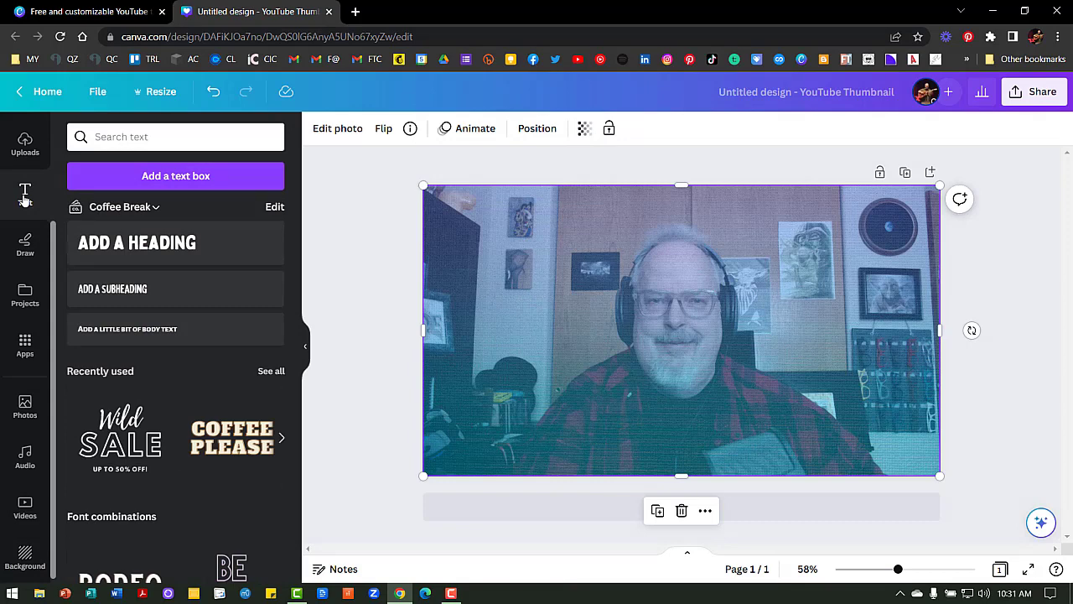
click(149, 211)
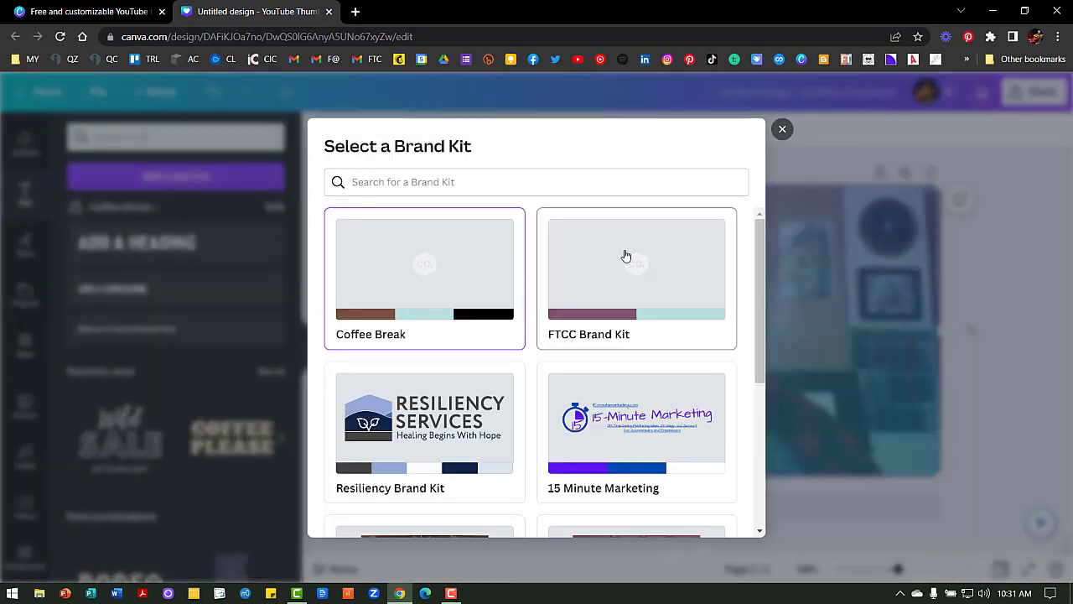
click(604, 287)
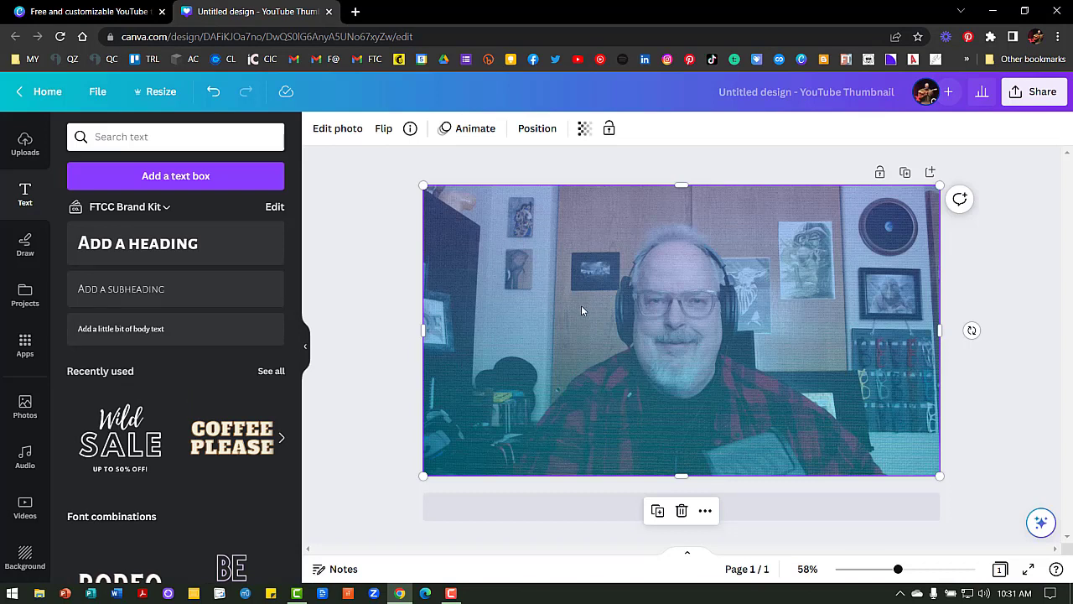
click(115, 245)
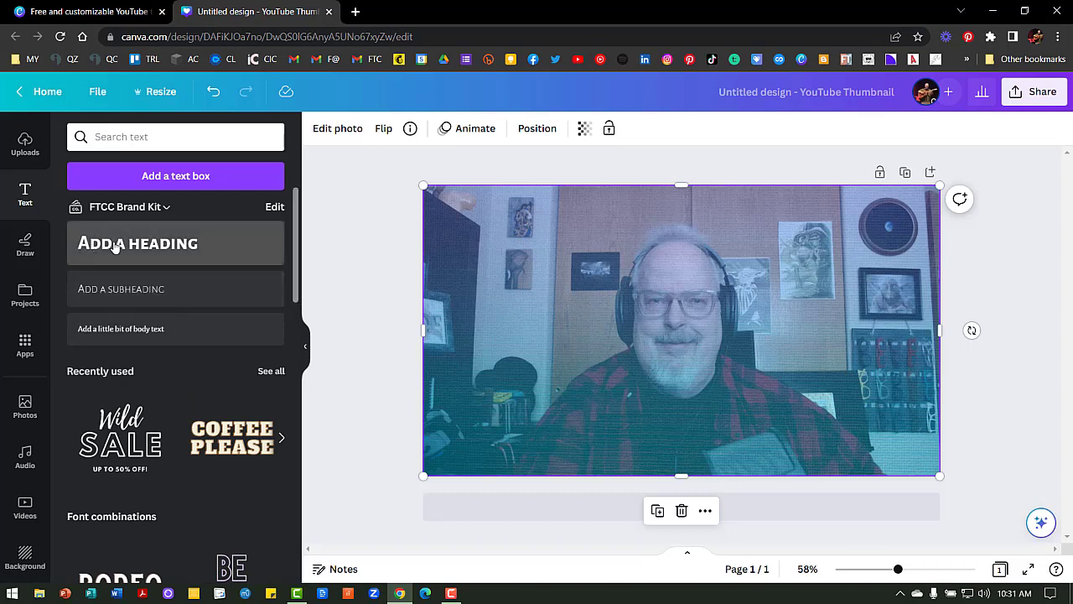
text(Visit Fra)
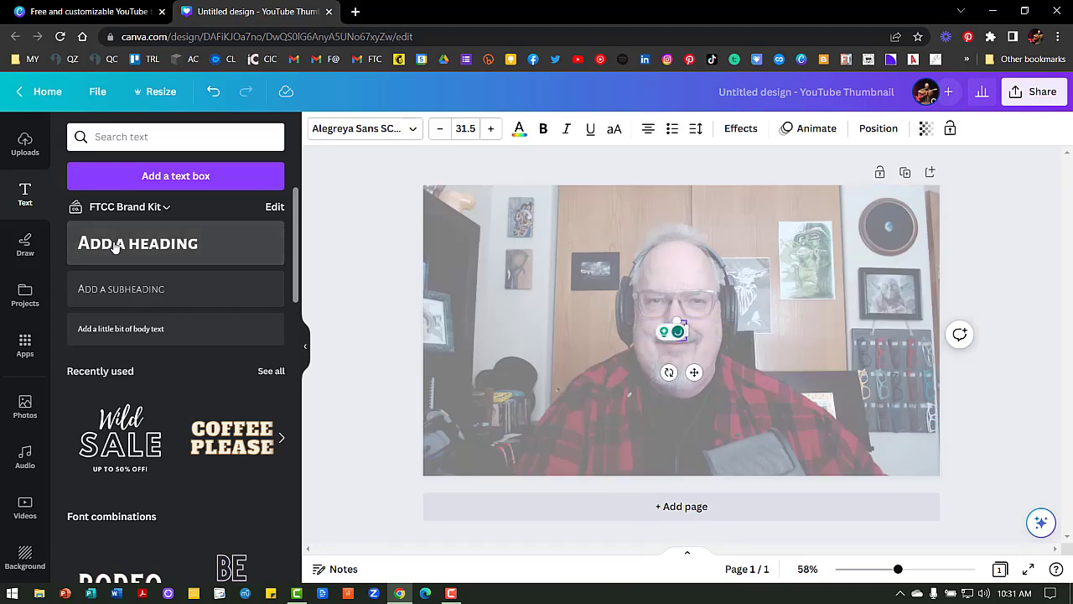
text(nkl)
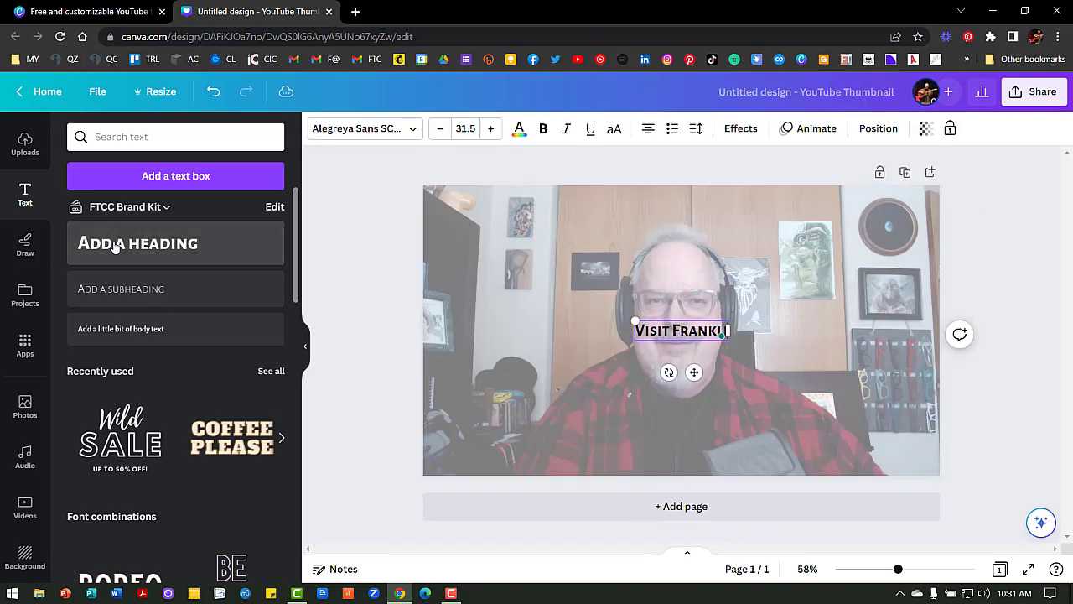
text(inTaggart.com)
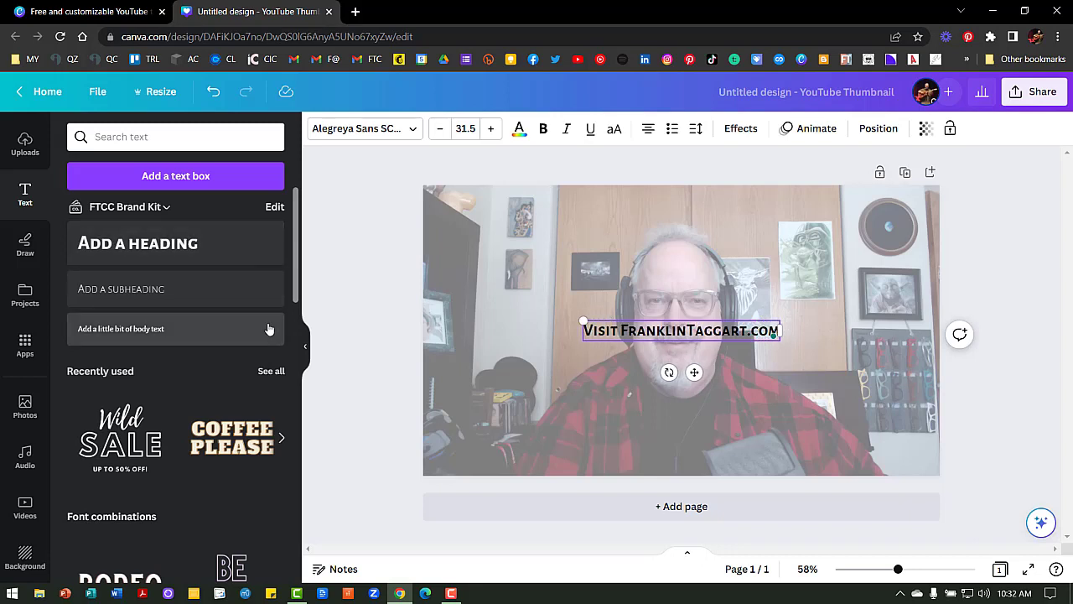
Change the color of the whole heading text to white.
key(ctrl+a)
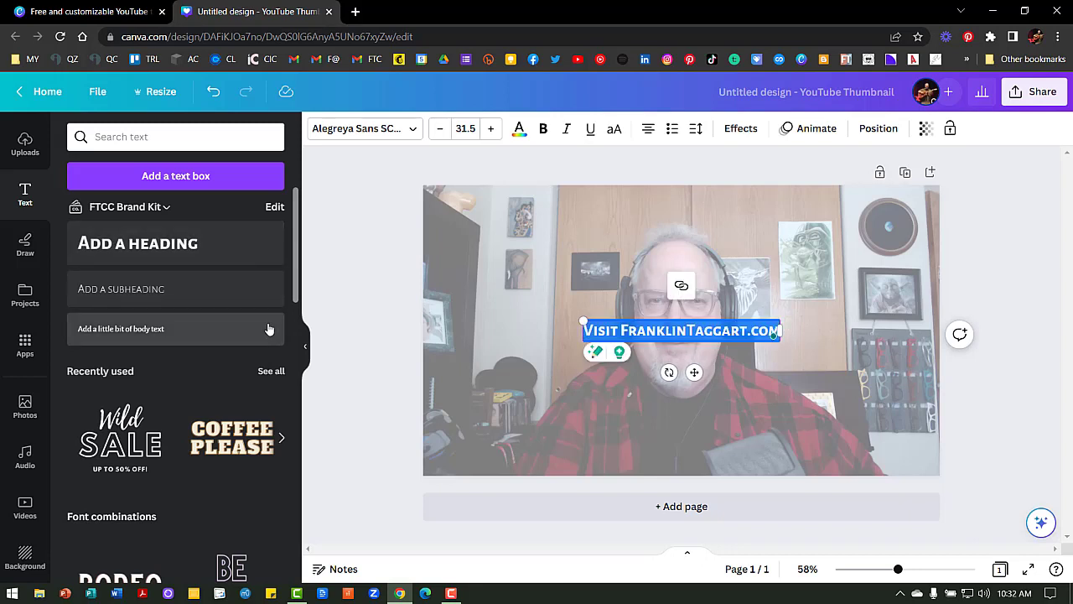
click(520, 128)
click(159, 212)
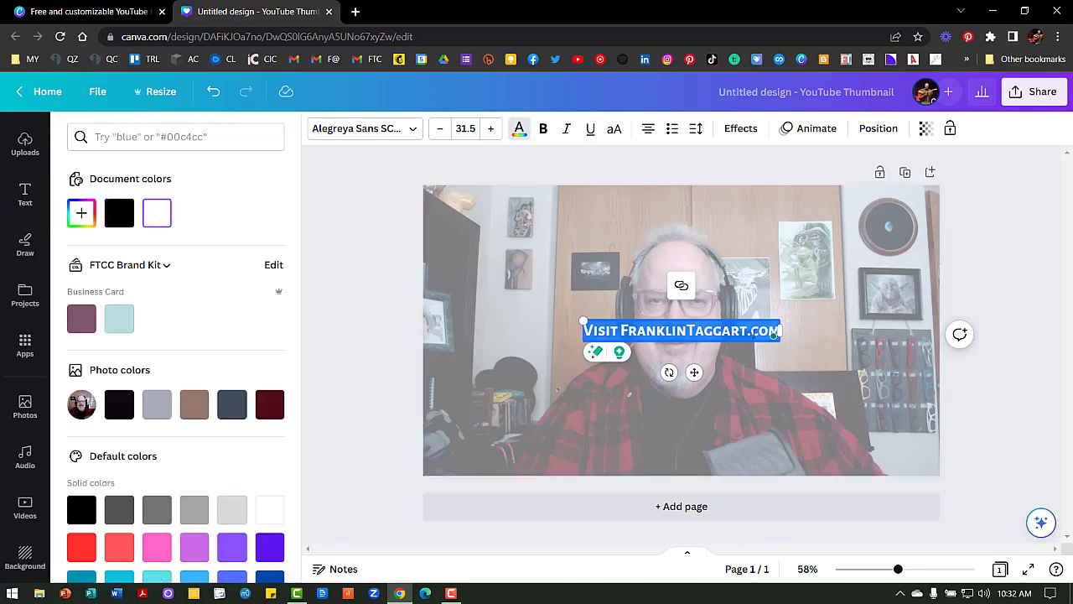
click(756, 333)
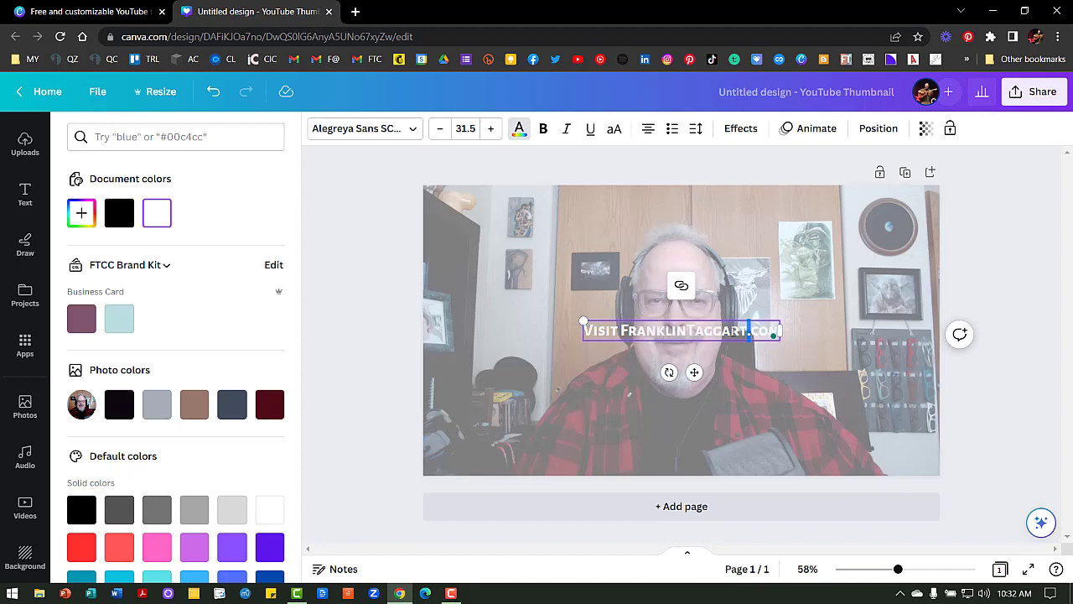
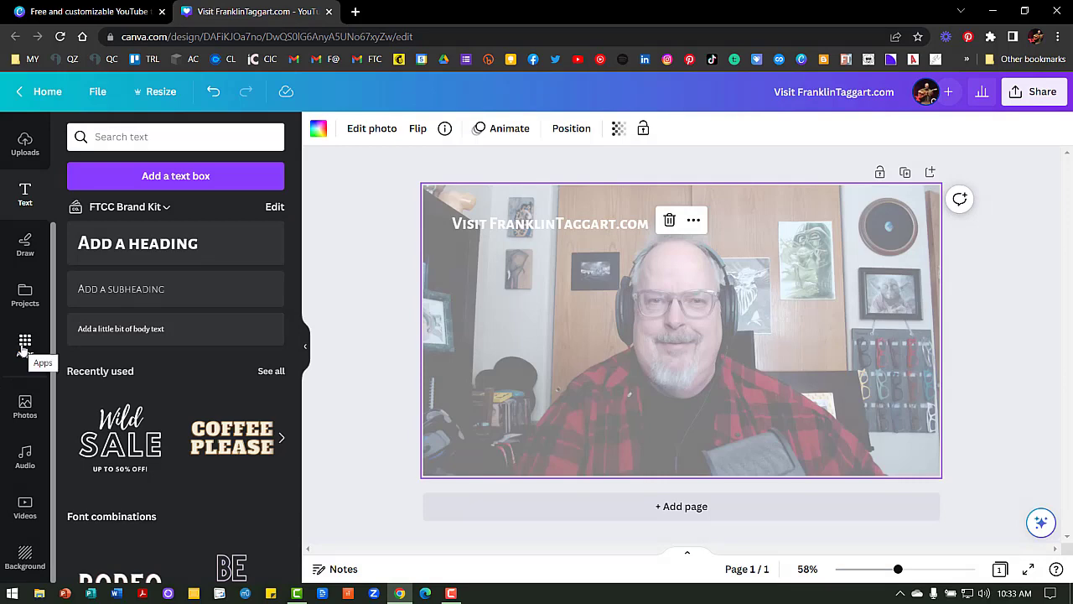
Find the QR Code app among Canva's popular apps and open it.
click(24, 346)
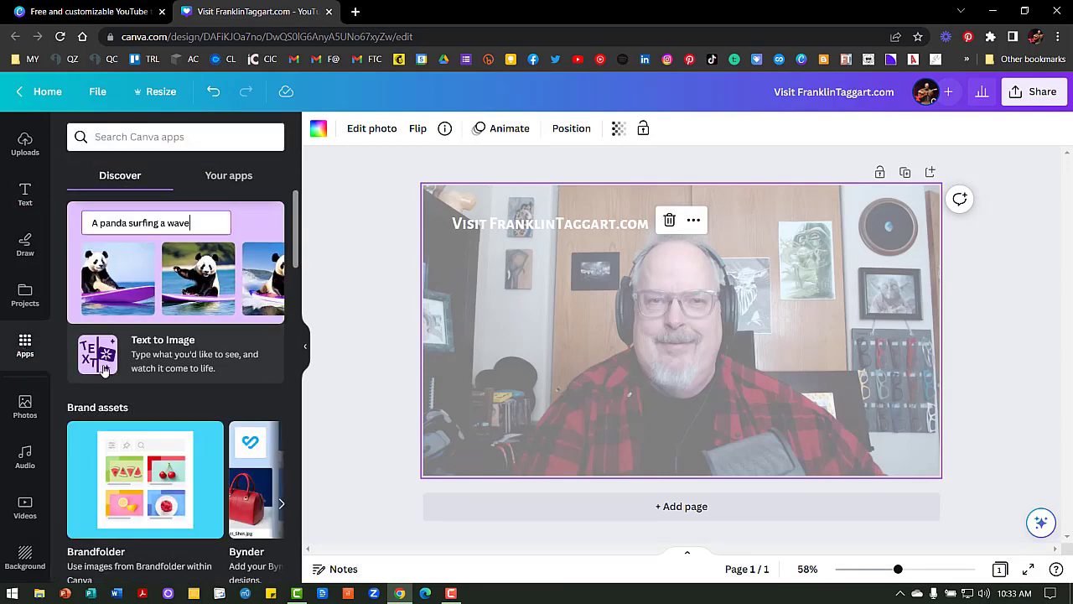
scroll(105, 369, down, 3)
scroll(213, 372, down, 3)
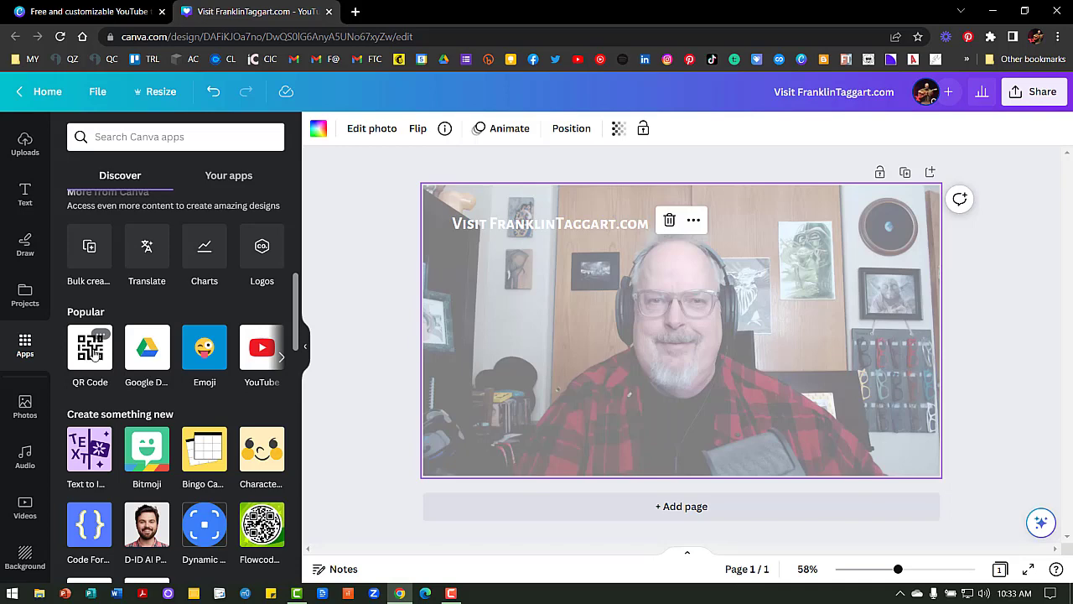
click(93, 354)
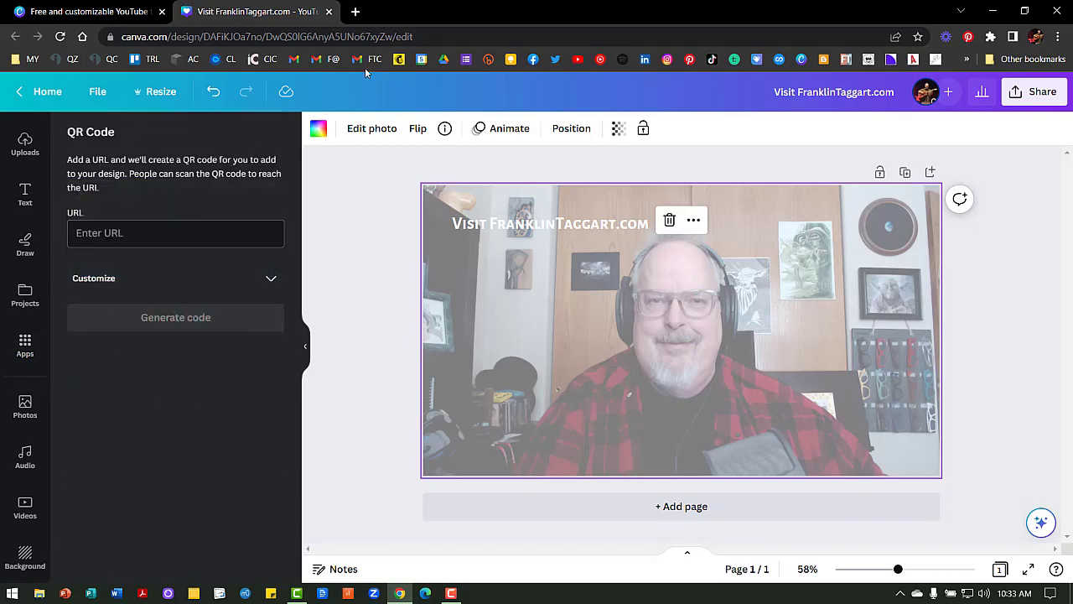
Open YouTube in a new browser tab, go to the account's own channel page and copy its URL.
click(354, 12)
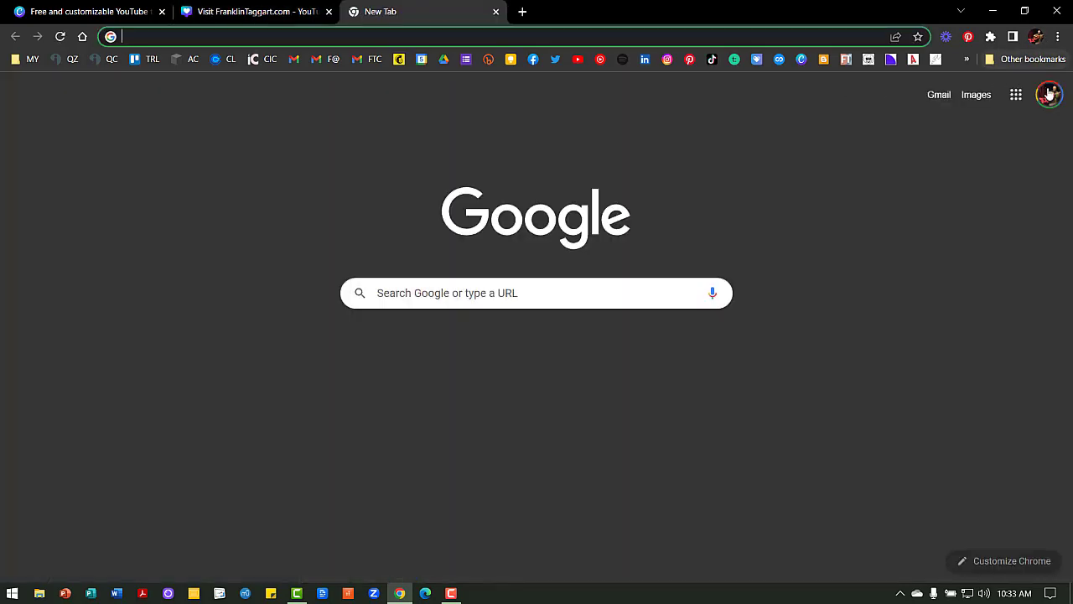
click(577, 59)
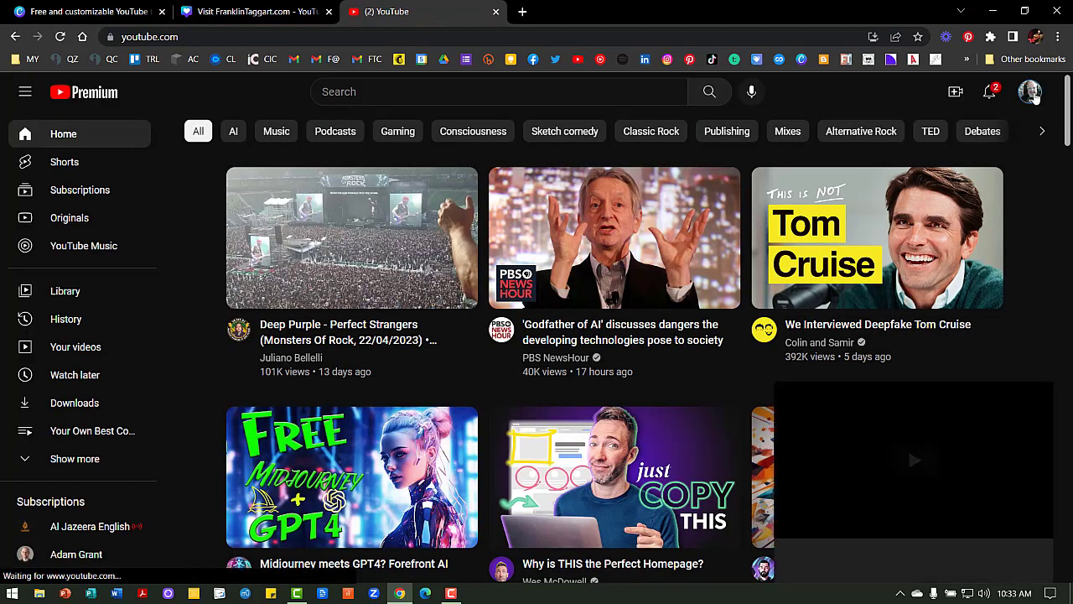
click(1033, 94)
click(894, 173)
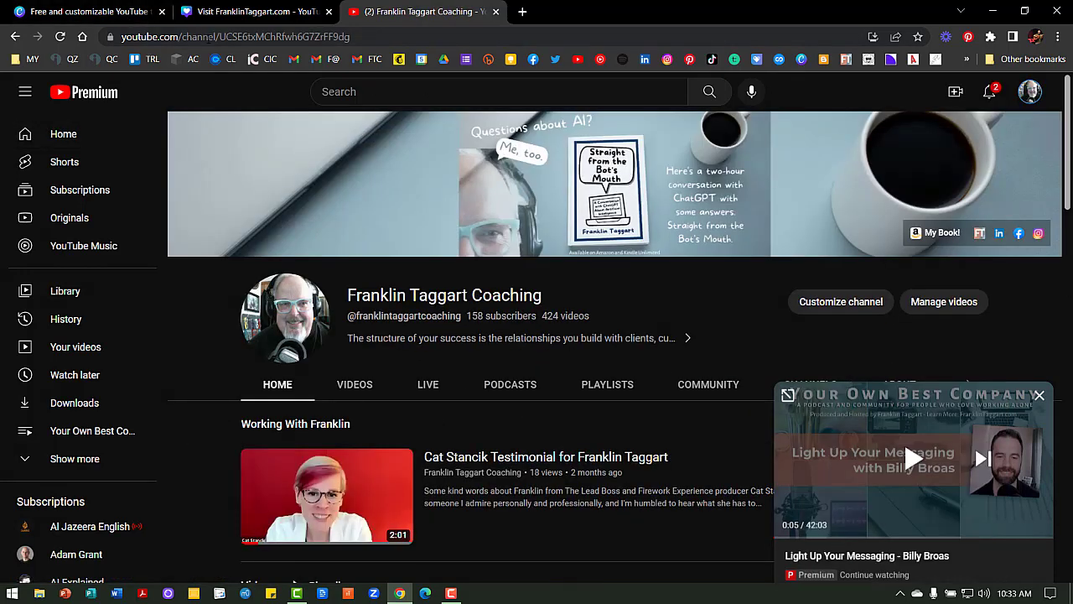
click(208, 37)
key(ctrl+c)
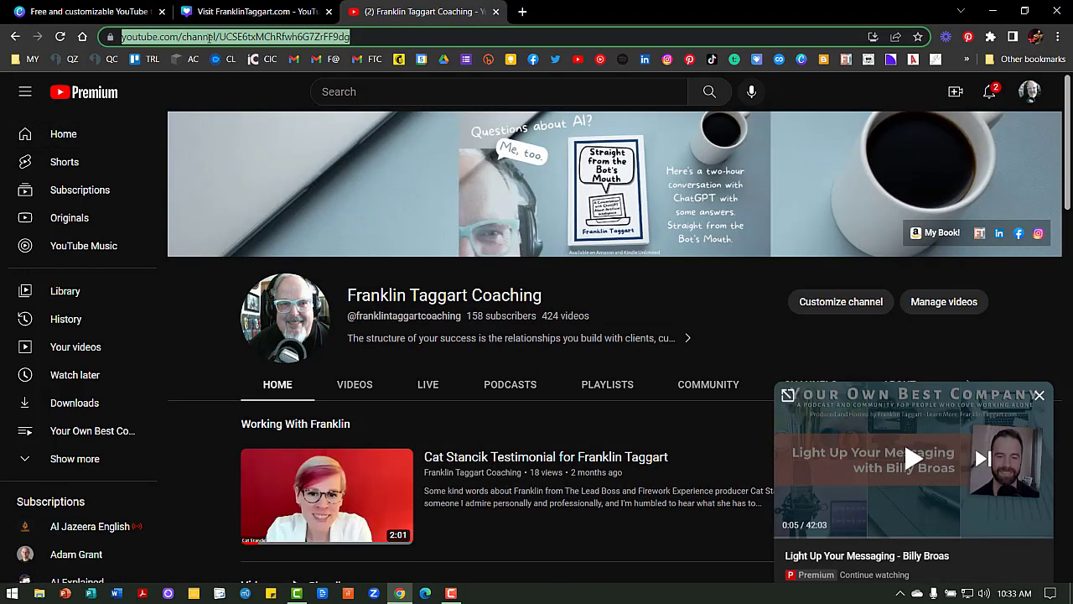
Return to the Canva design and generate a QR code from the copied YouTube channel URL.
click(241, 13)
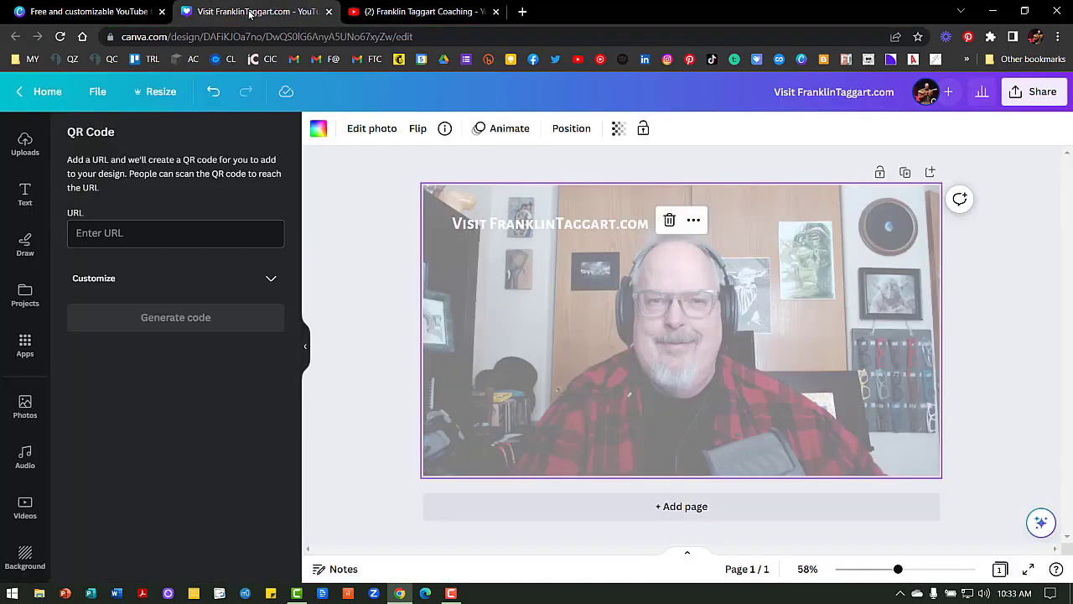
click(121, 233)
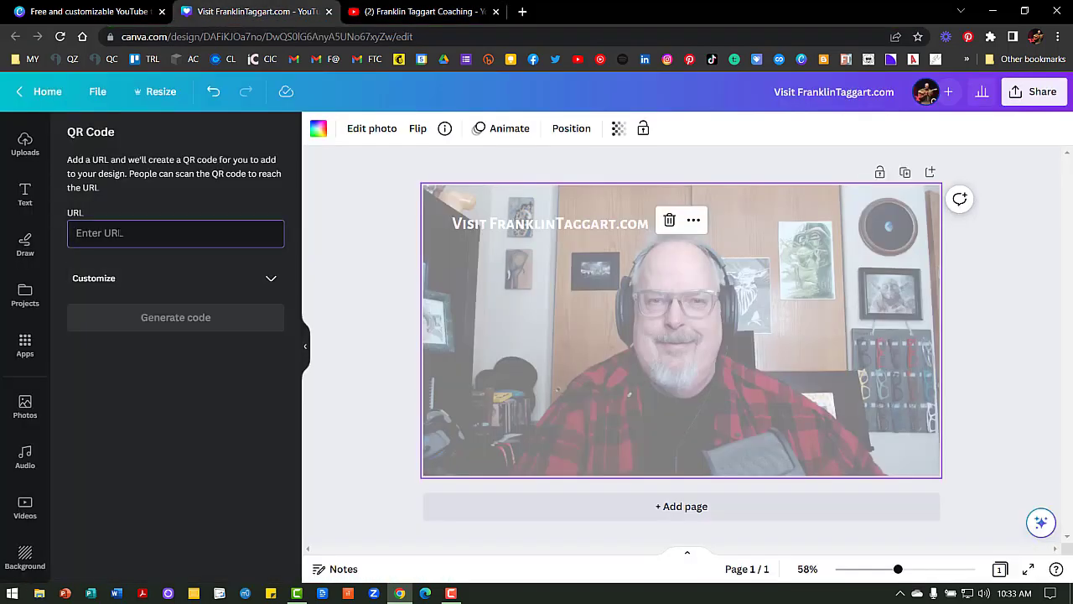
key(ctrl+v)
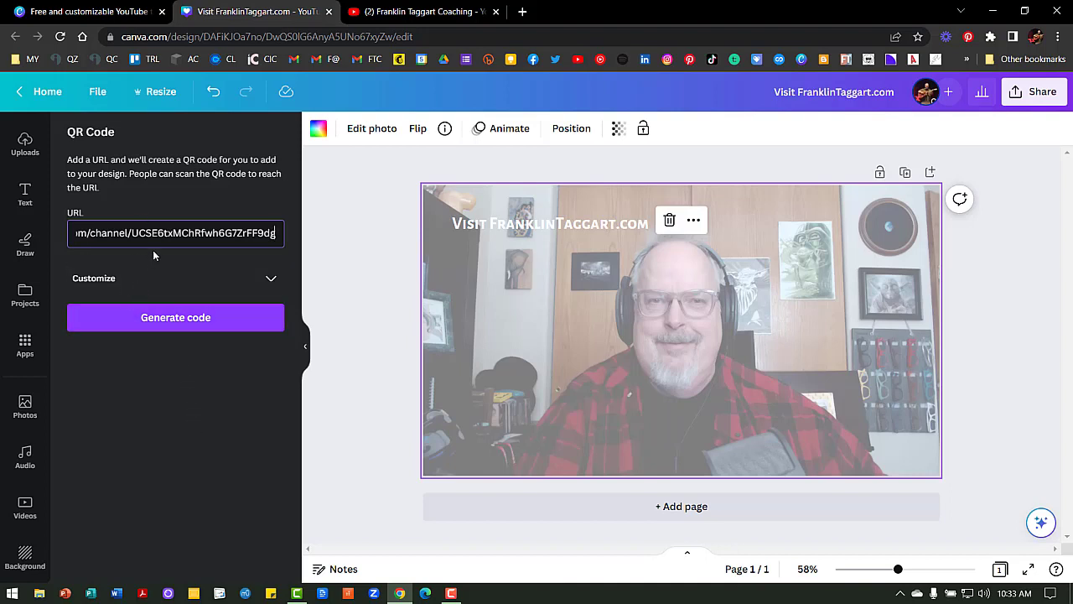
click(176, 325)
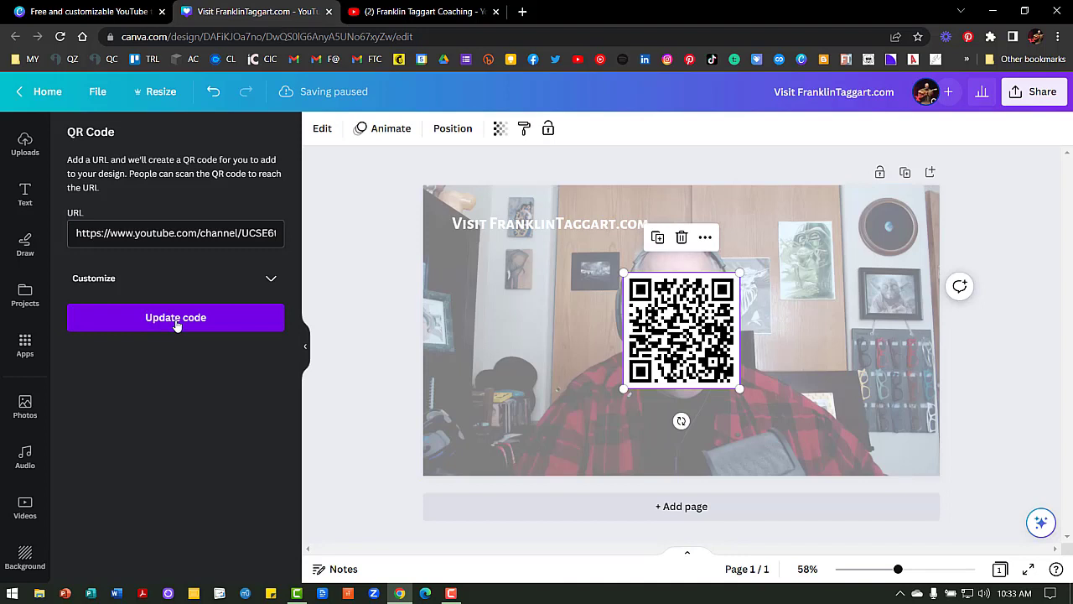
Recolor the QR code's foreground to blue #0957DD and place the code, slightly shrunk, in the upper-right area of the design.
click(270, 278)
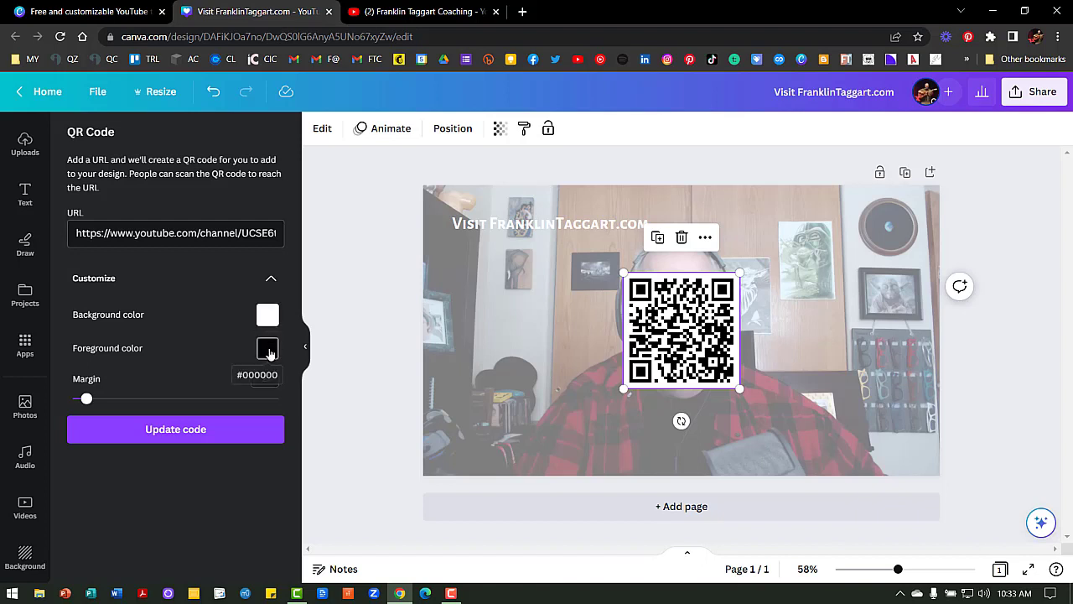
click(269, 350)
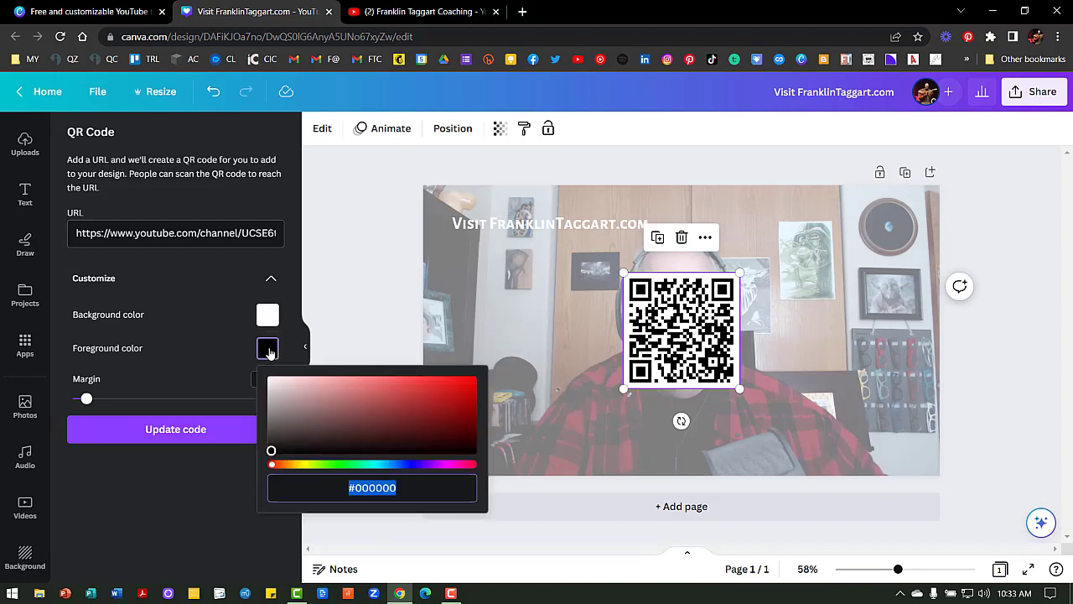
drag(273, 467, 395, 477)
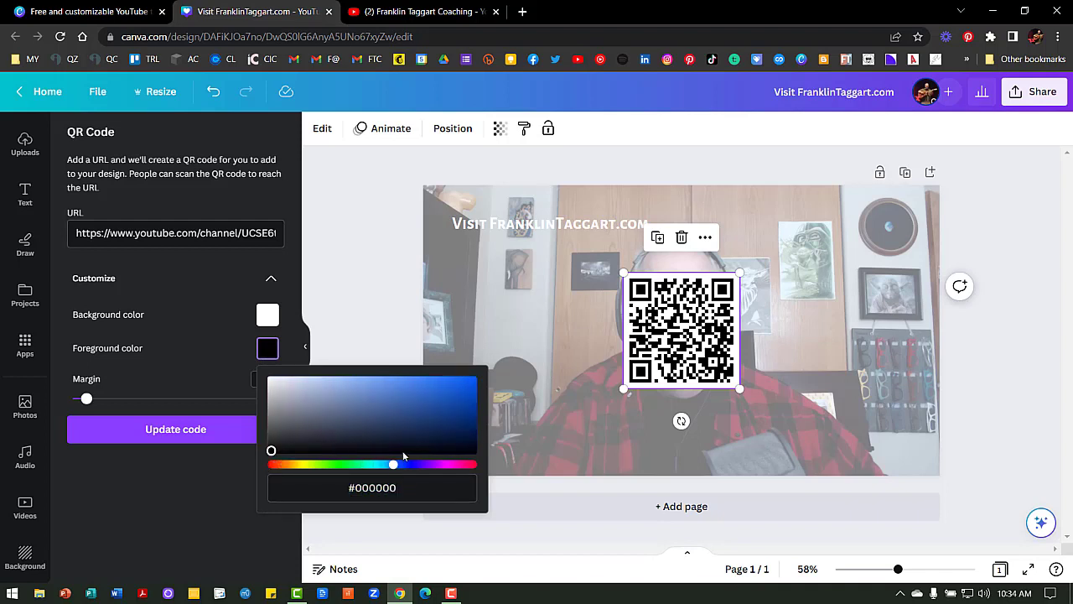
click(455, 385)
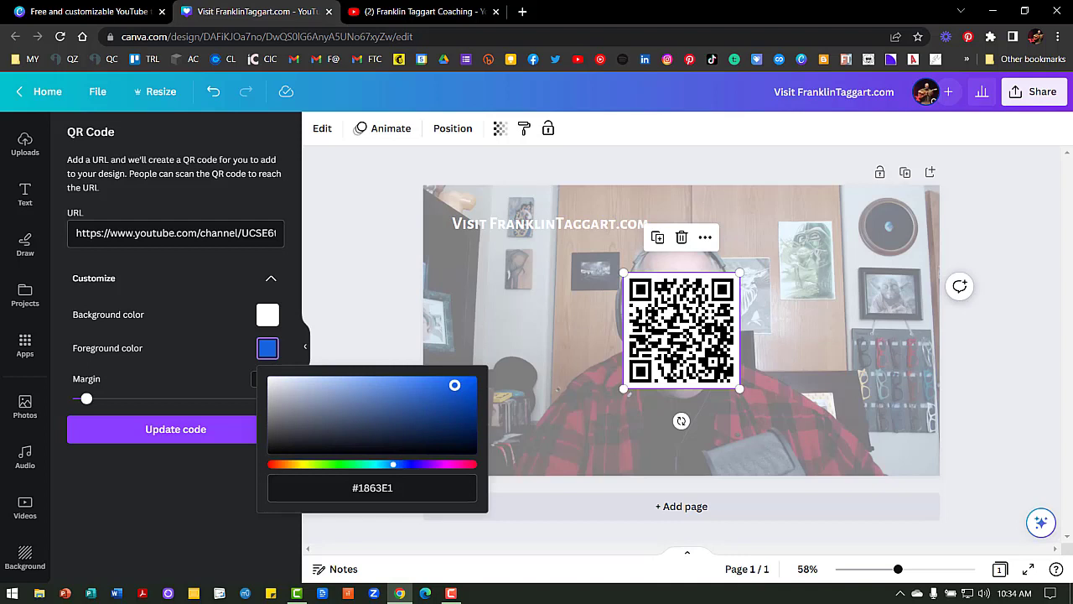
drag(455, 388, 468, 386)
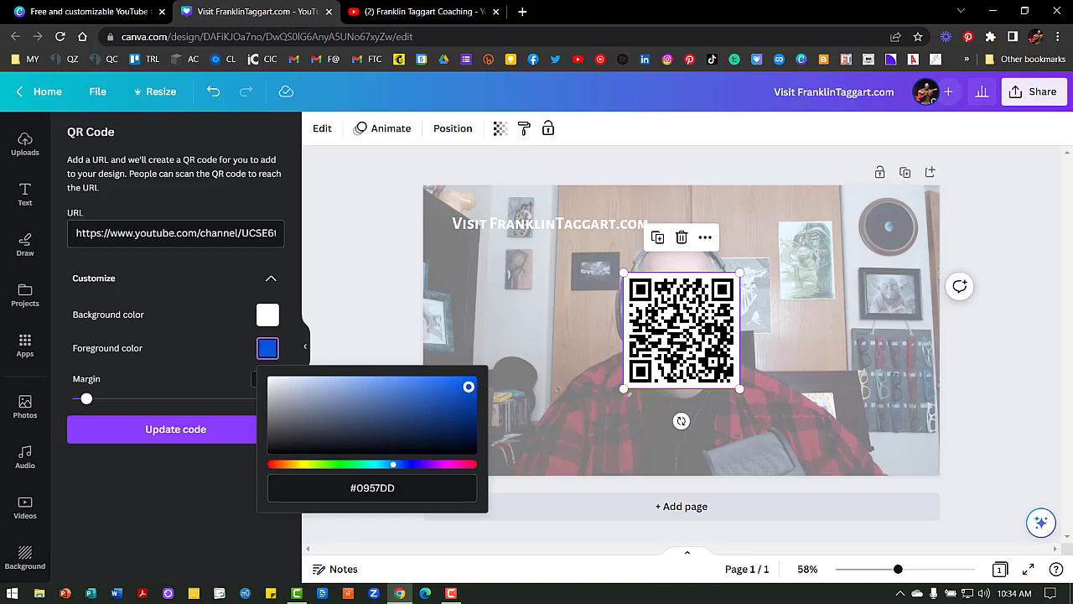
click(170, 431)
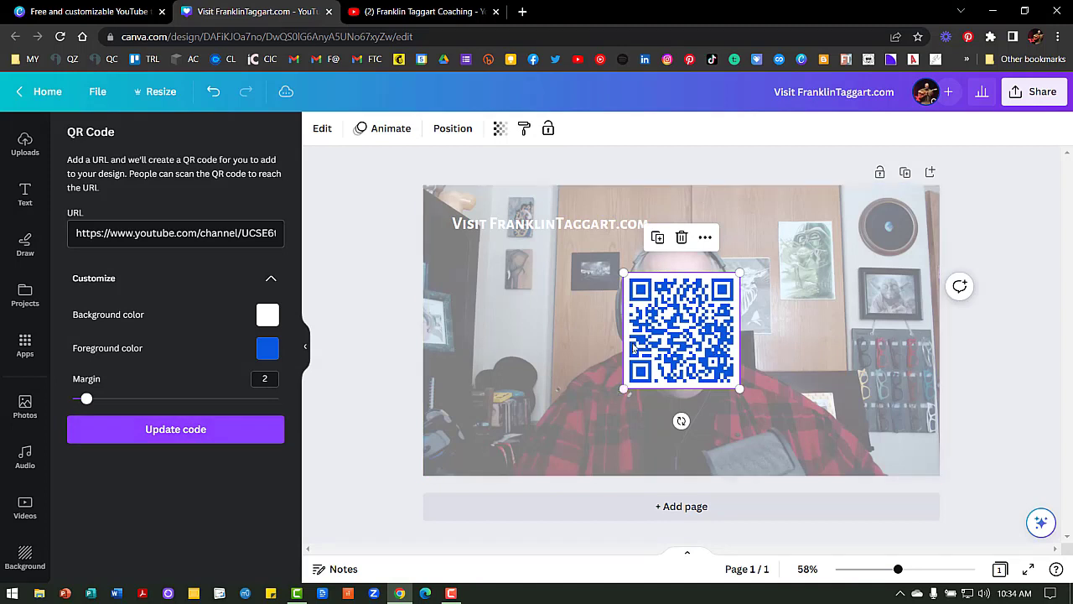
drag(664, 344, 836, 279)
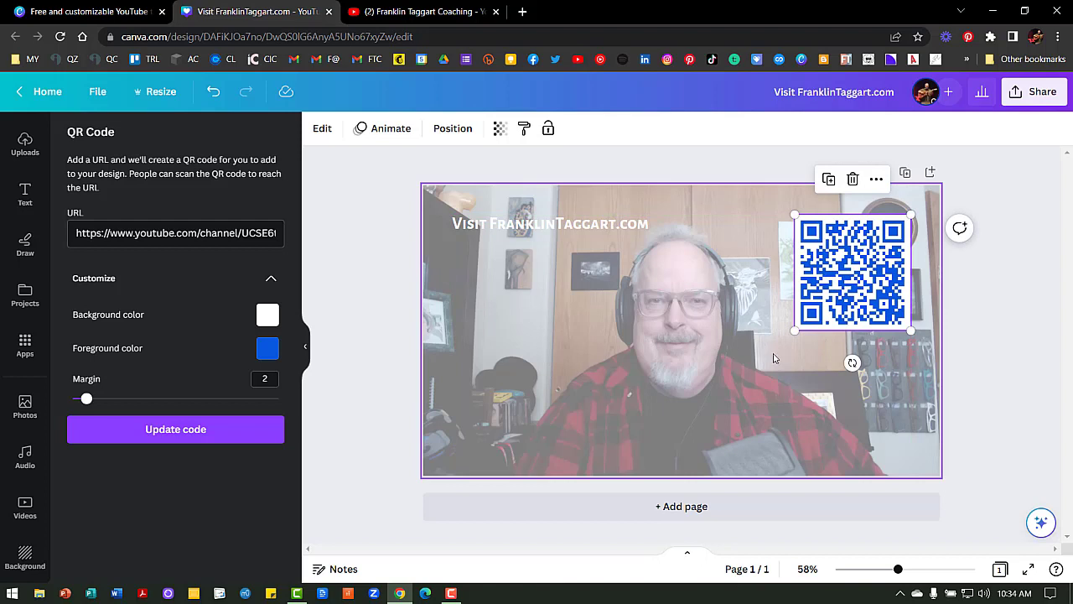
drag(793, 332, 799, 299)
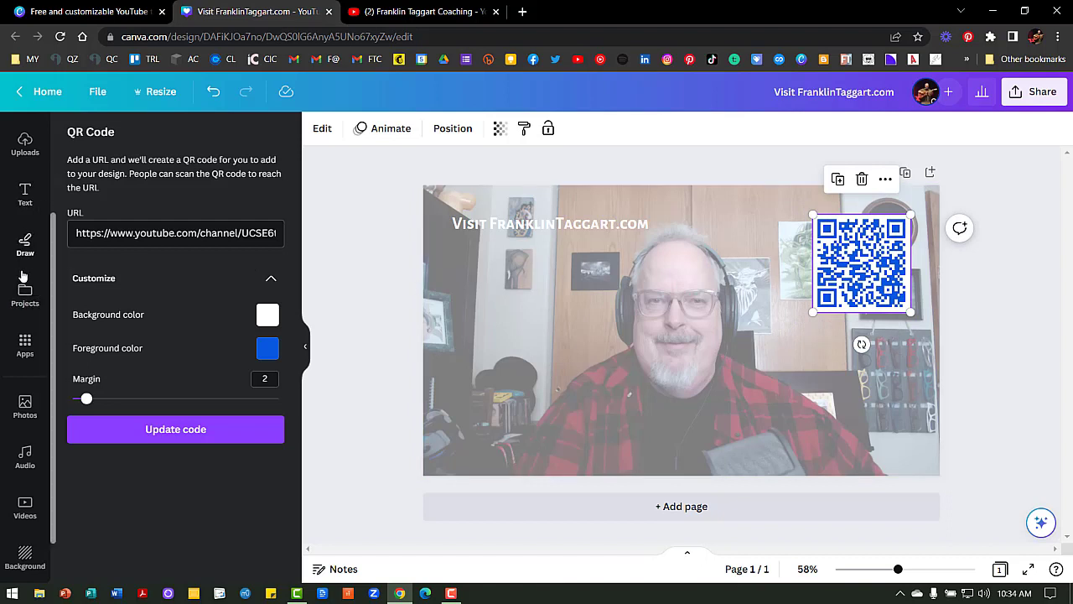
Add a subheading below the QR code reading "Scan to watch my YouTube and Canva Tutorials".
click(25, 197)
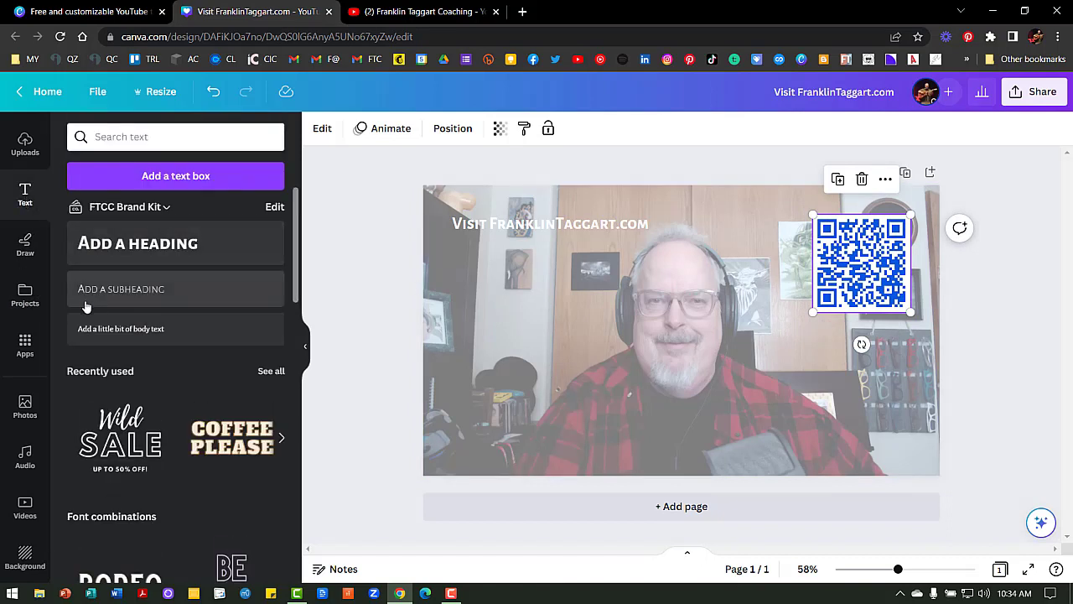
click(101, 292)
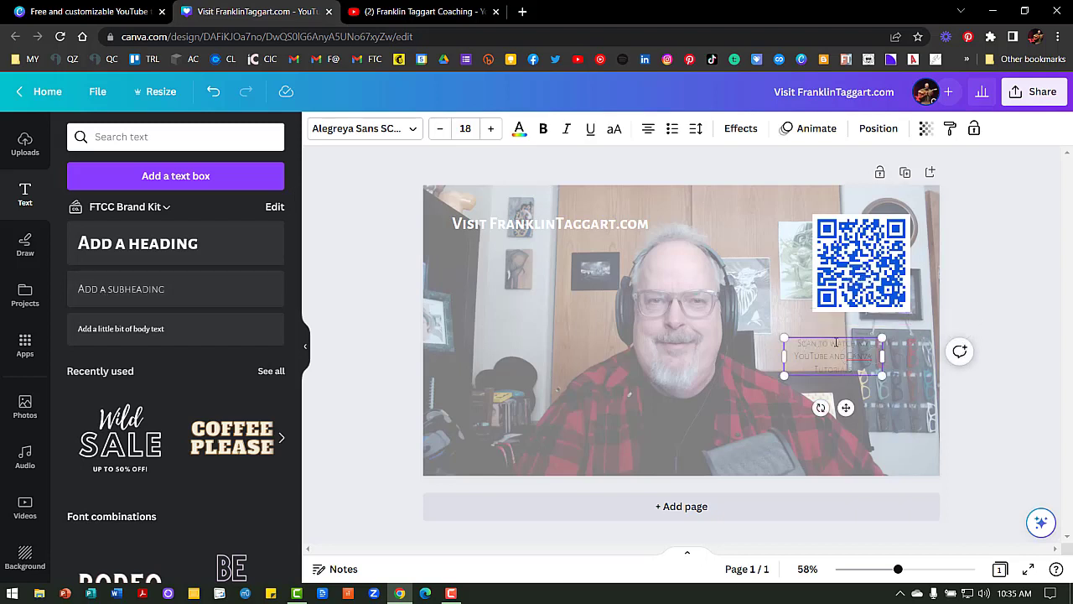
click(832, 332)
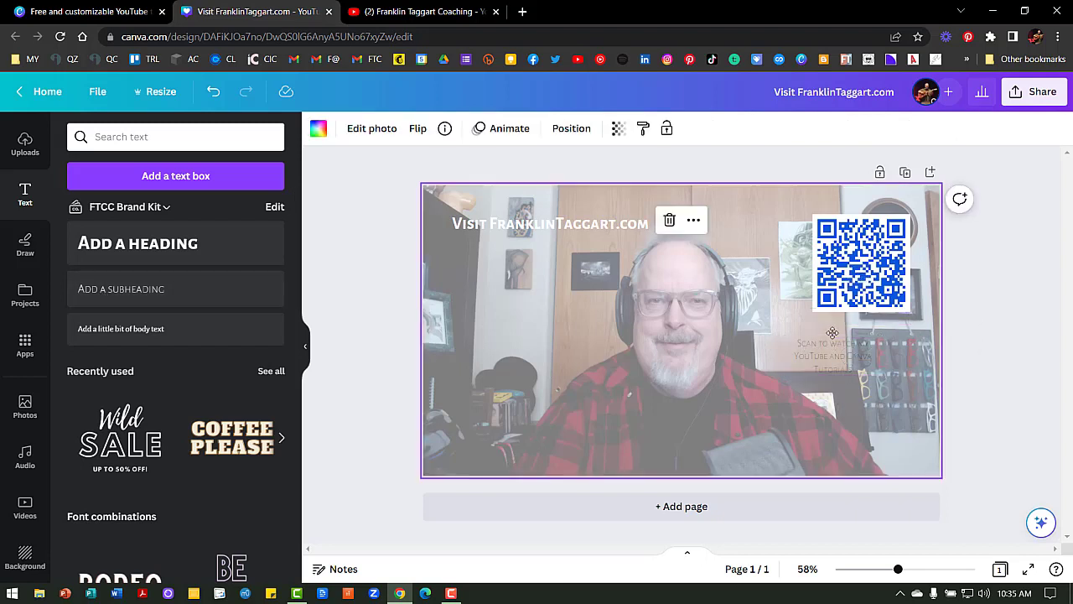
Format the "Scan to watch" caption as bold white text and center it directly under the QR code.
click(833, 345)
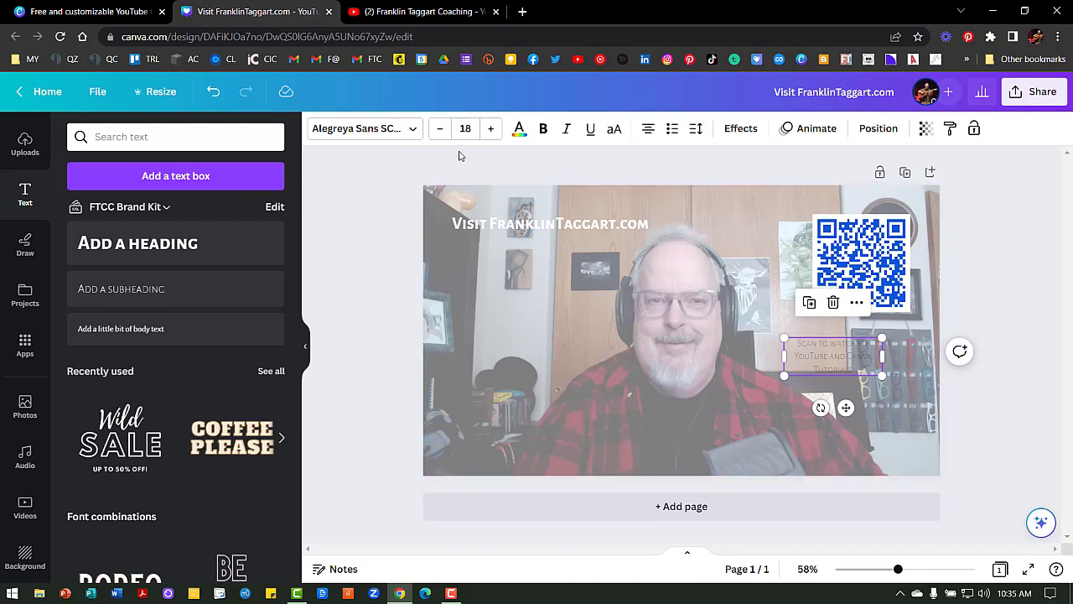
click(519, 131)
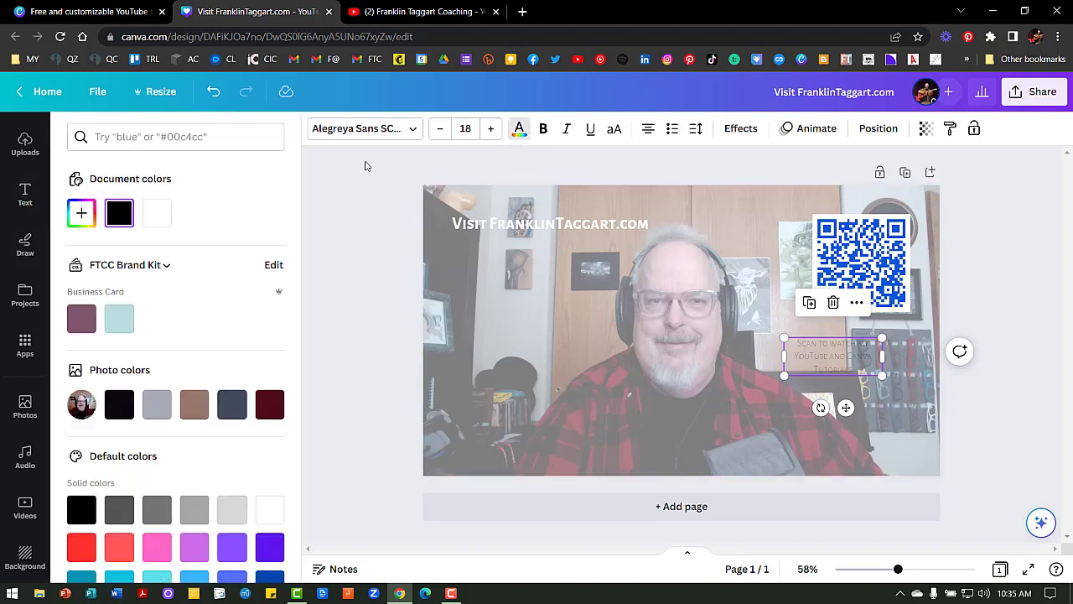
click(157, 213)
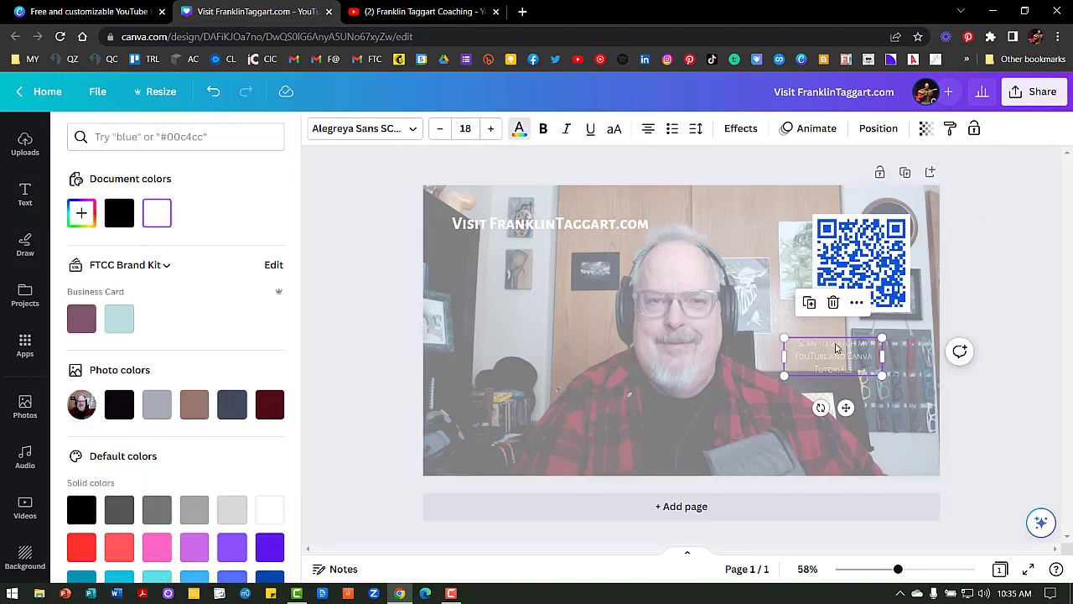
click(544, 130)
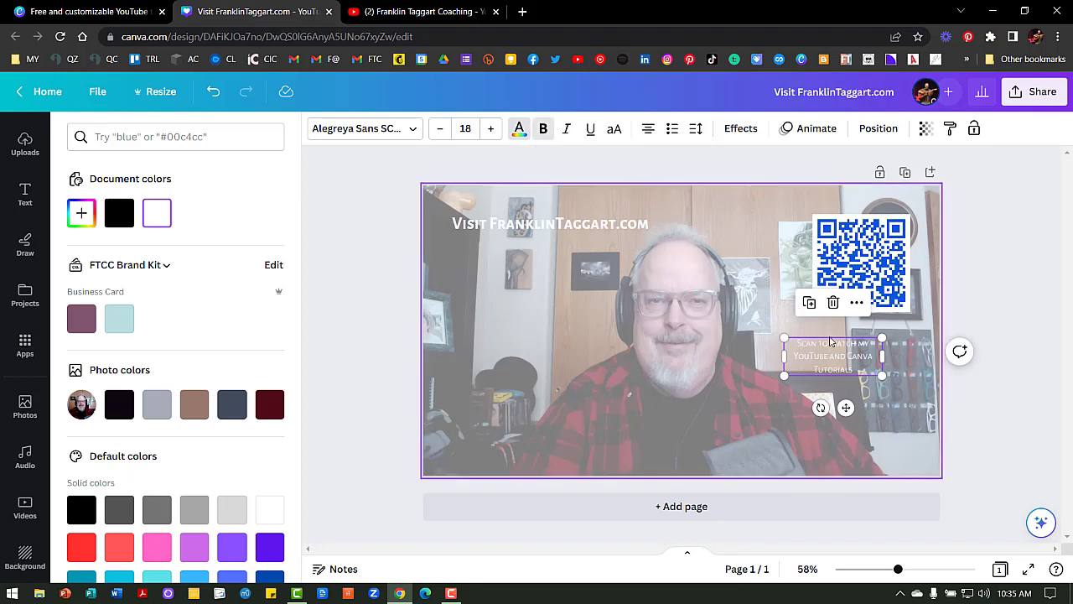
drag(827, 353, 854, 336)
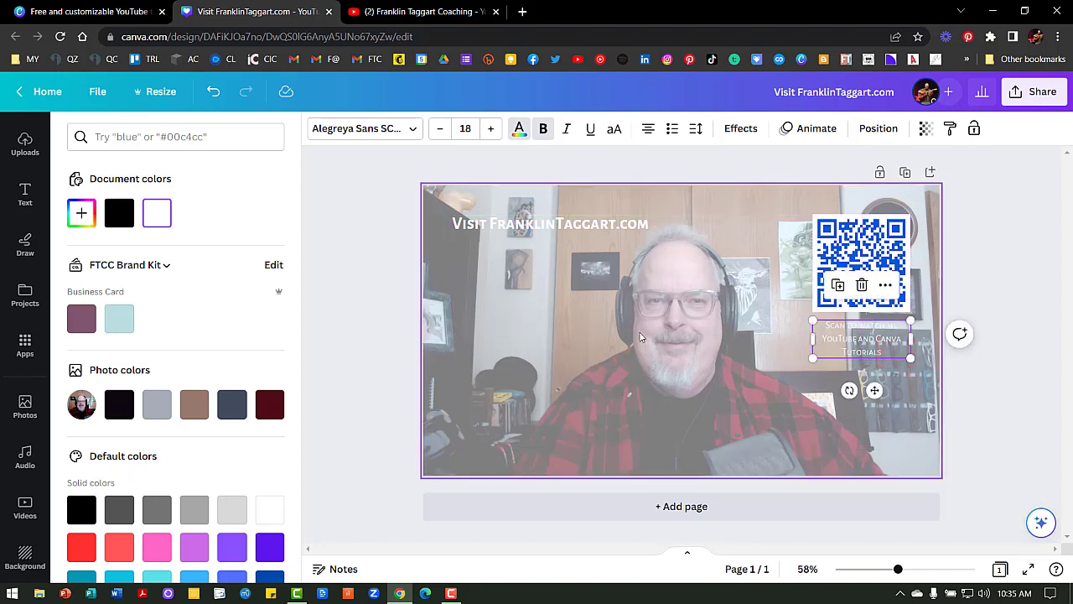
Set the transparency of the background meeting screenshot to 57.
click(685, 334)
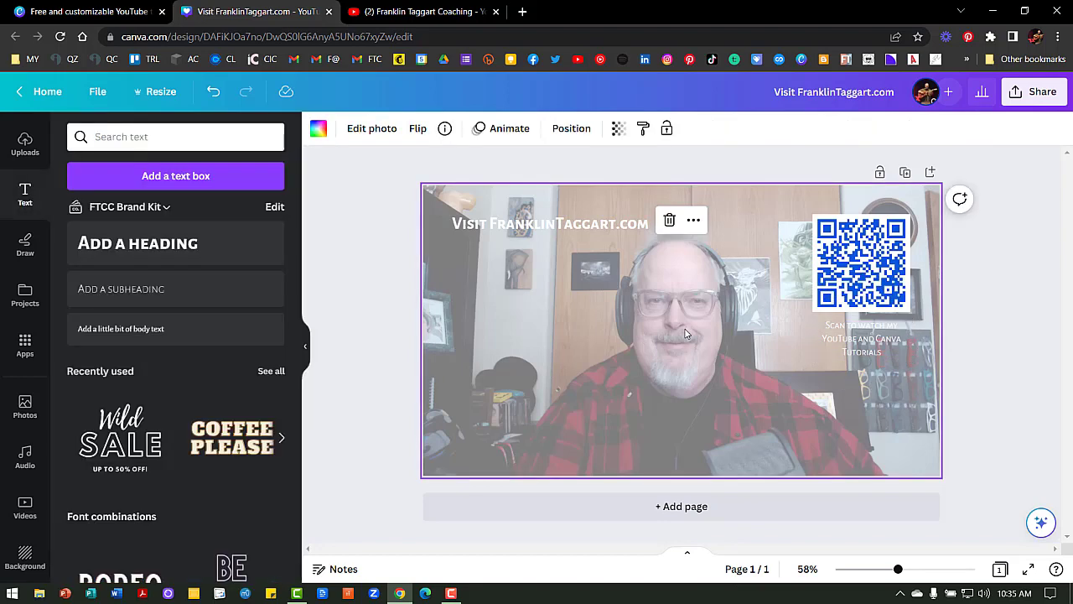
click(618, 128)
drag(552, 185, 561, 210)
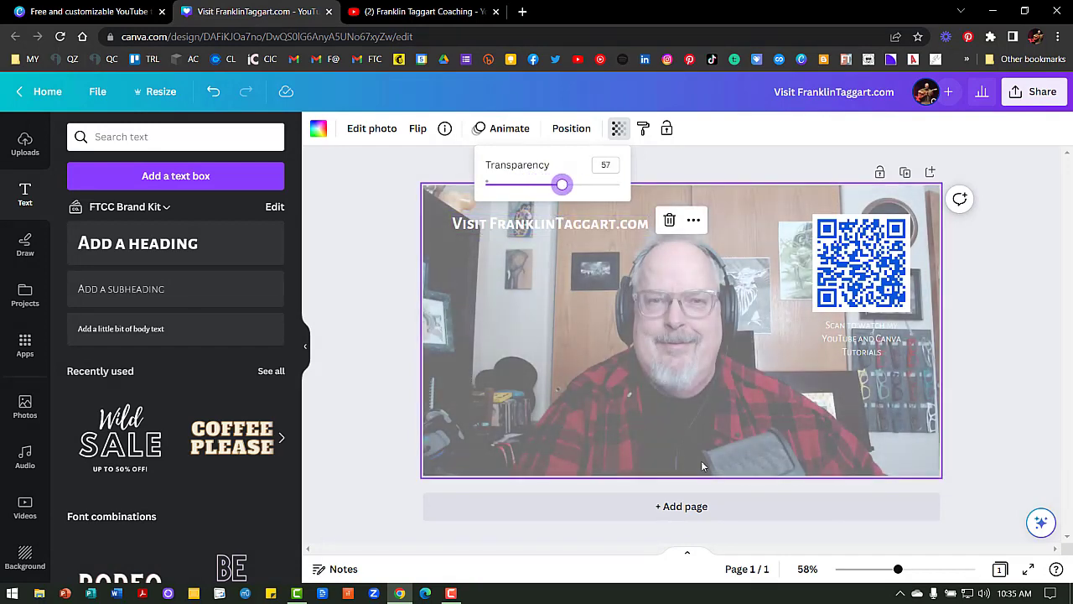
Detach and delete the meeting screenshot behind the design, and apply the textured blue-to-turquoise gradient as the background instead.
right_click(618, 354)
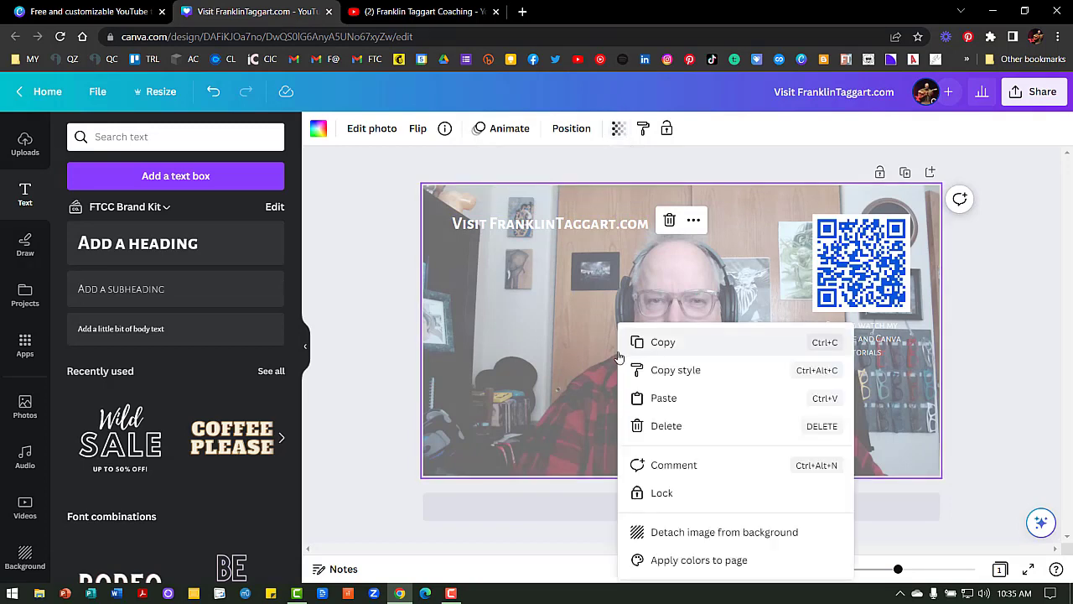
click(687, 536)
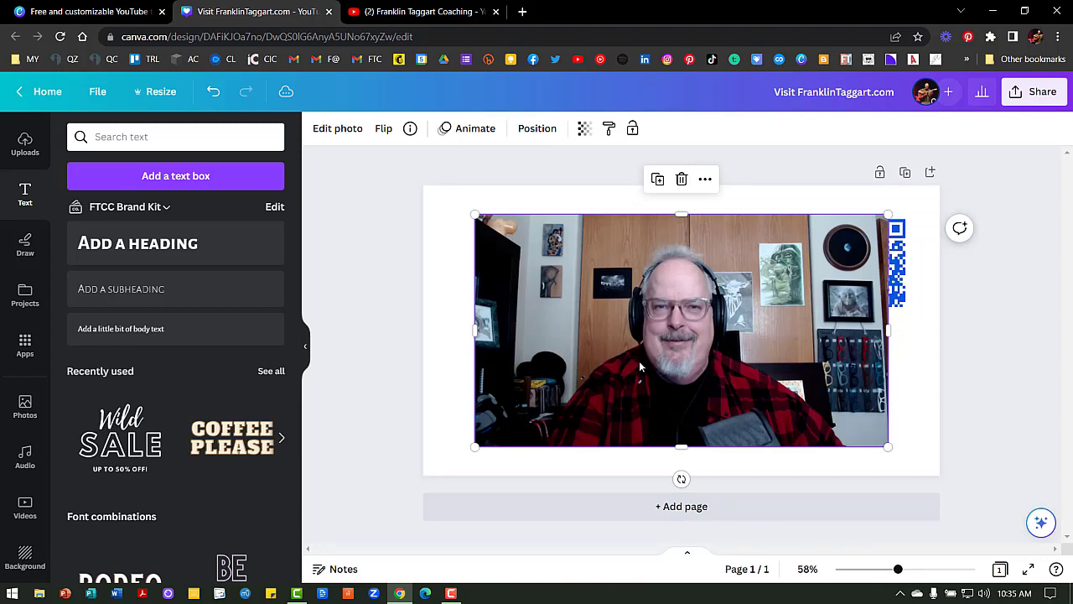
key(Delete)
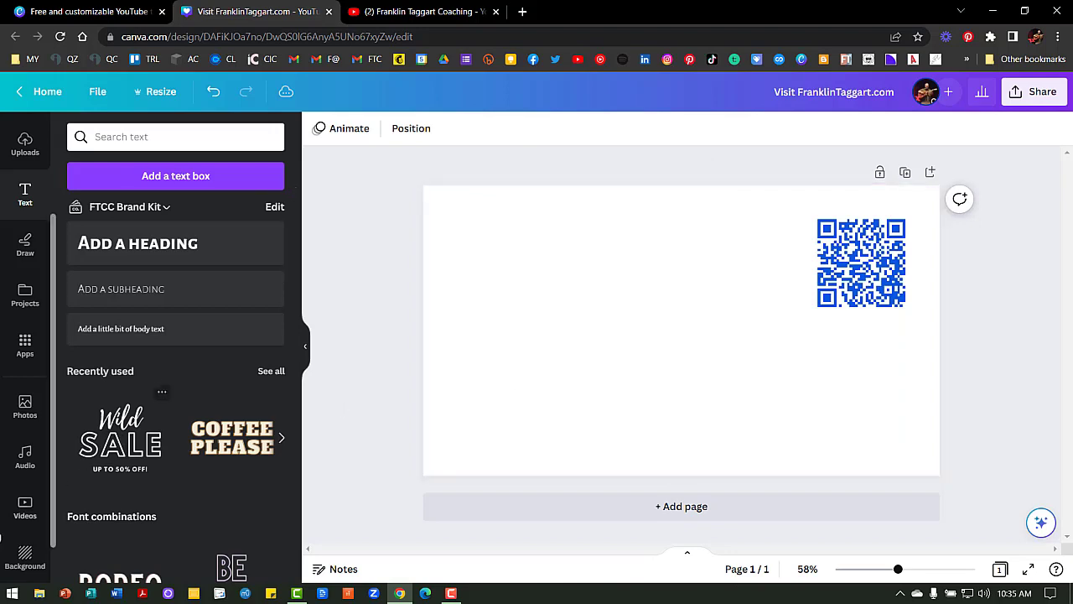
click(25, 560)
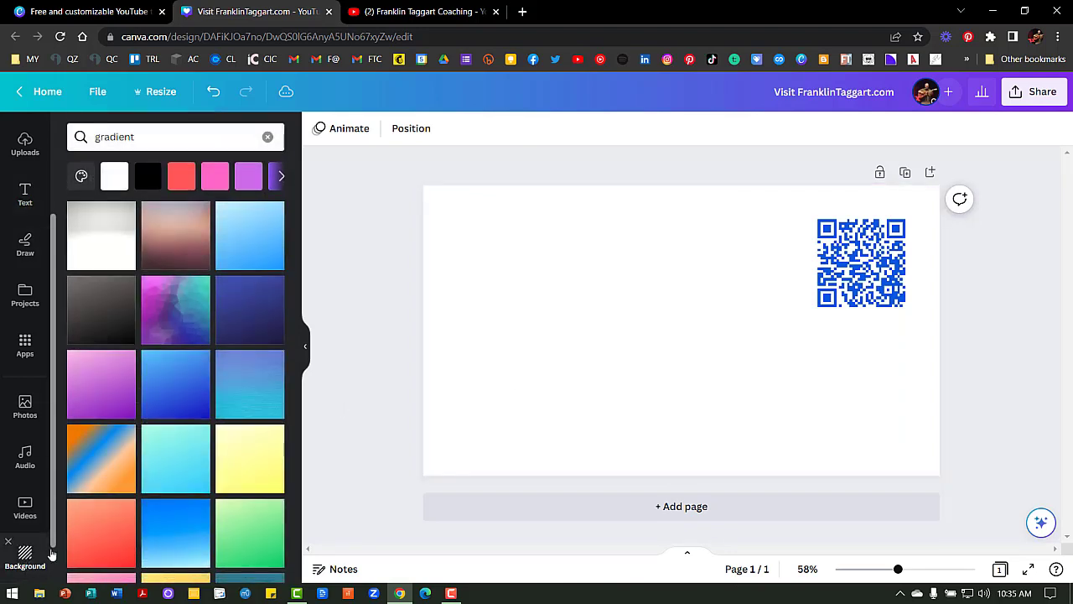
click(247, 394)
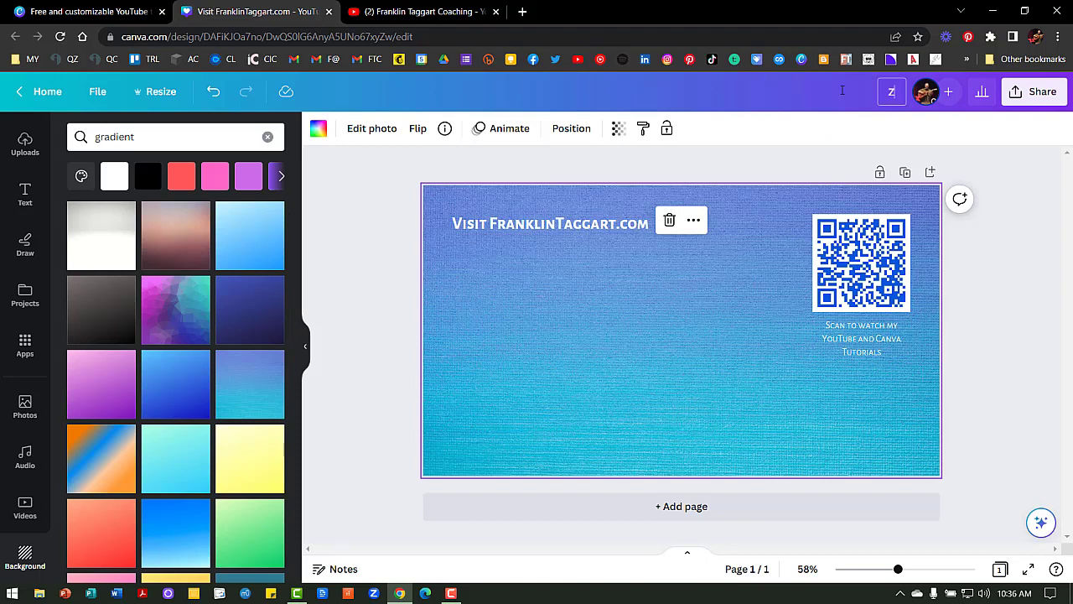
Title the design "Zoom Virtual BG YT Invite" and download it as a PNG to the Zoom Background folder.
text(irtual BG YT Invite)
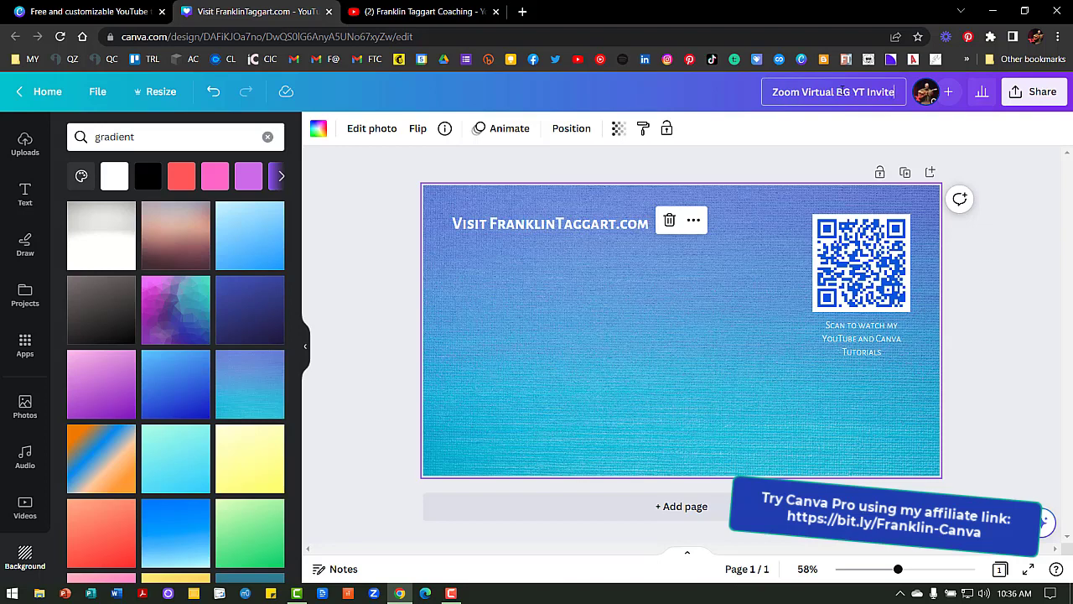
click(1044, 93)
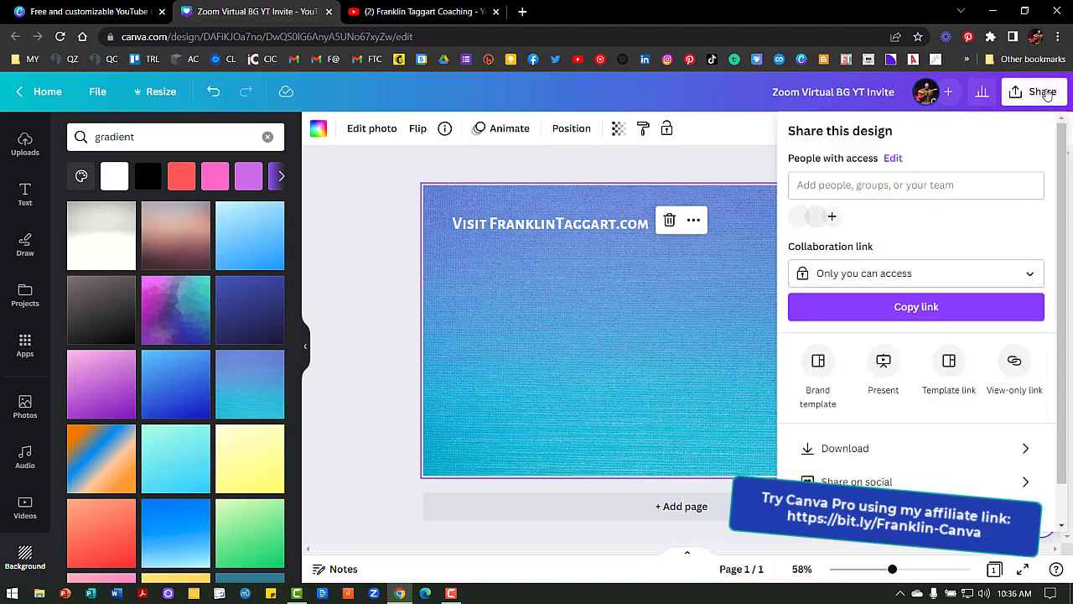
click(857, 448)
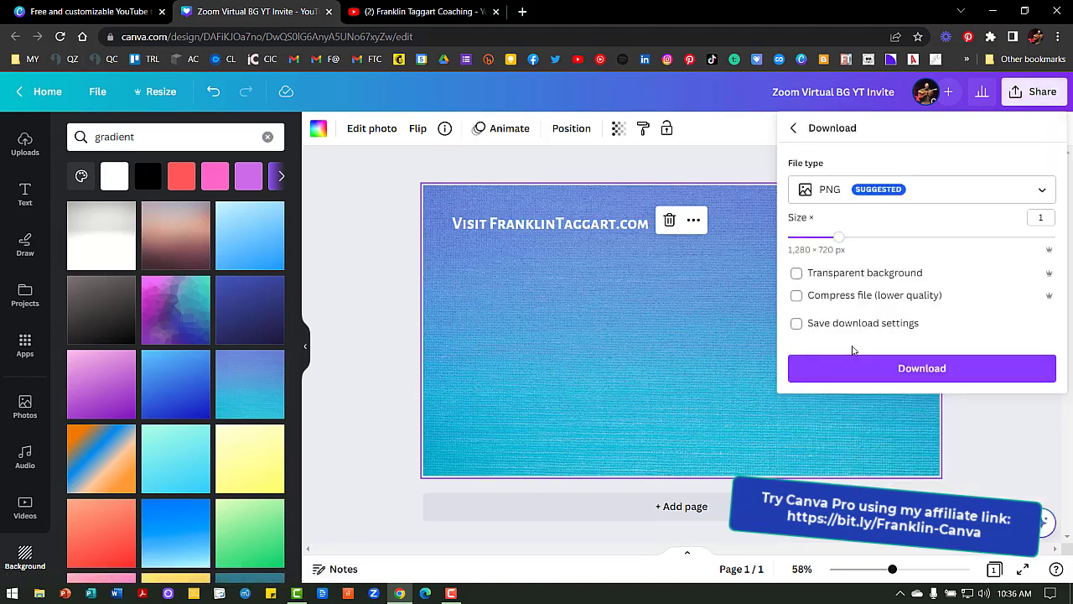
click(919, 376)
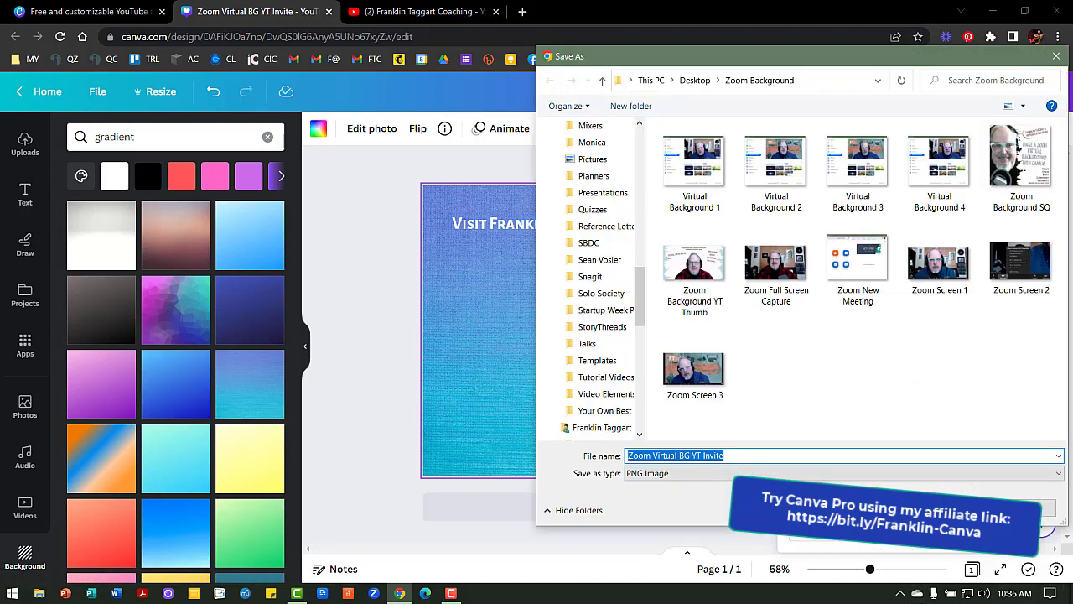
key(Return)
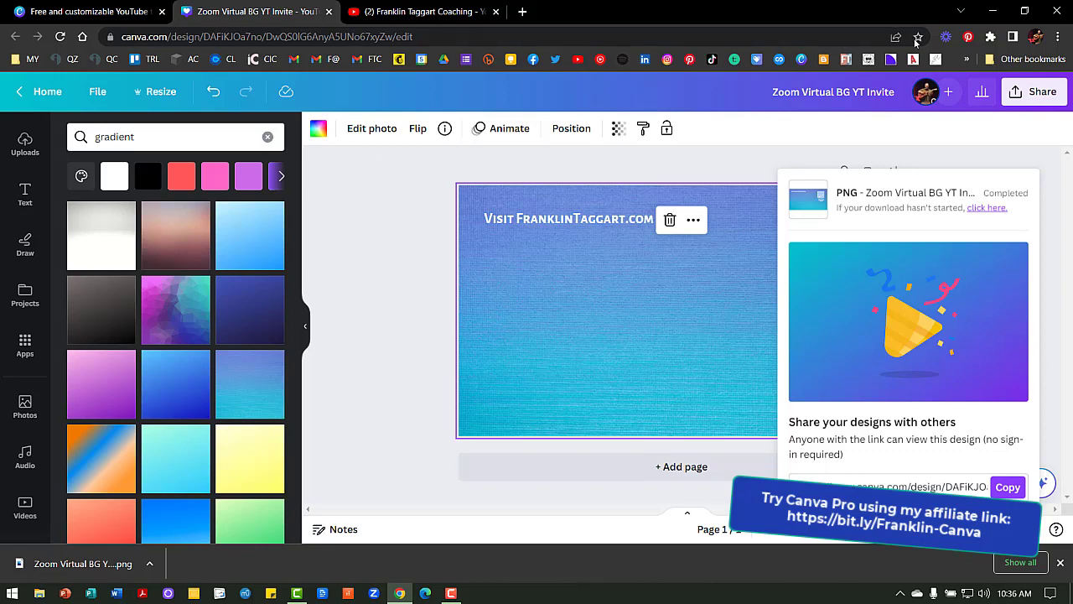
Close the browser, switch to Zoom and start a new meeting in fullscreen view.
click(1060, 12)
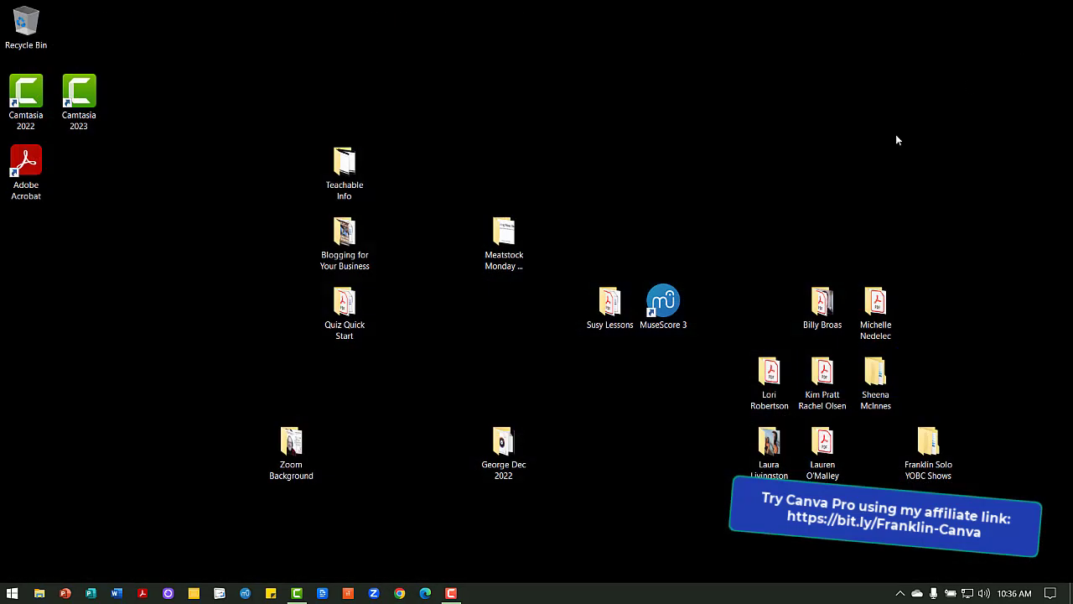
click(374, 594)
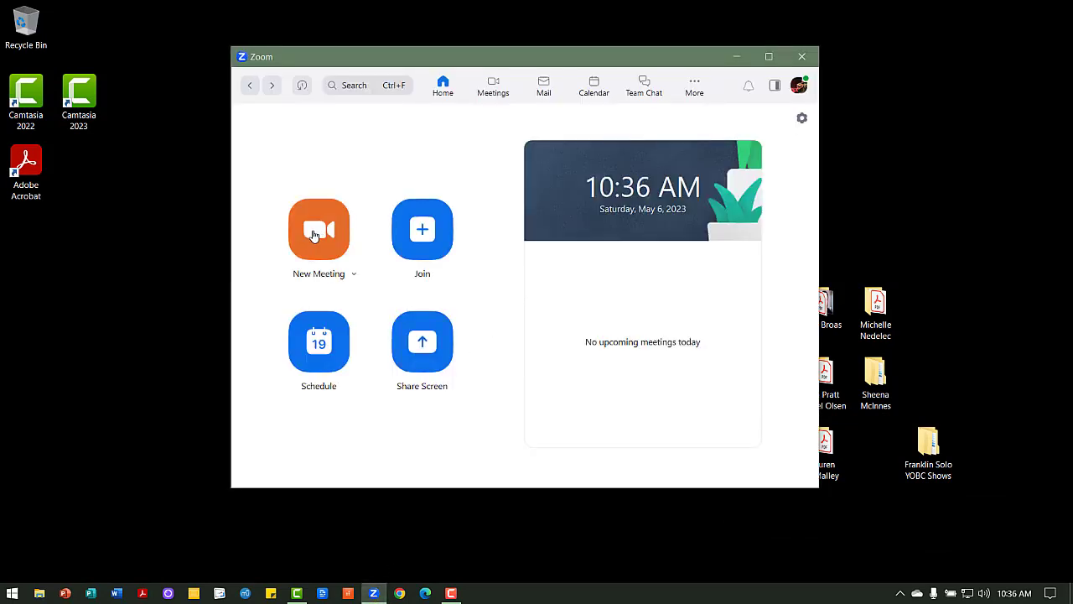
click(315, 235)
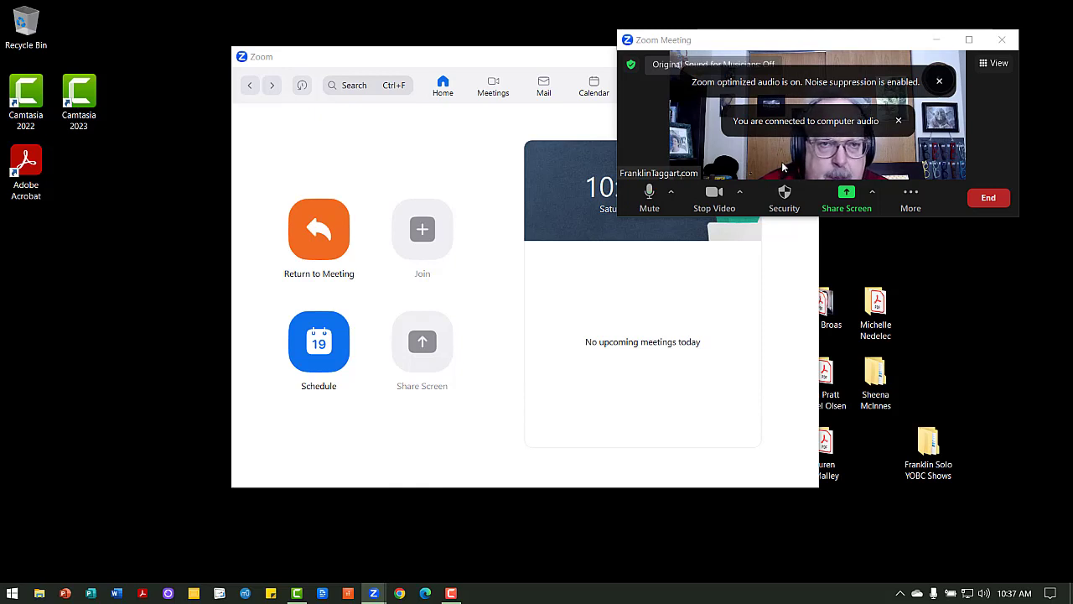
click(993, 64)
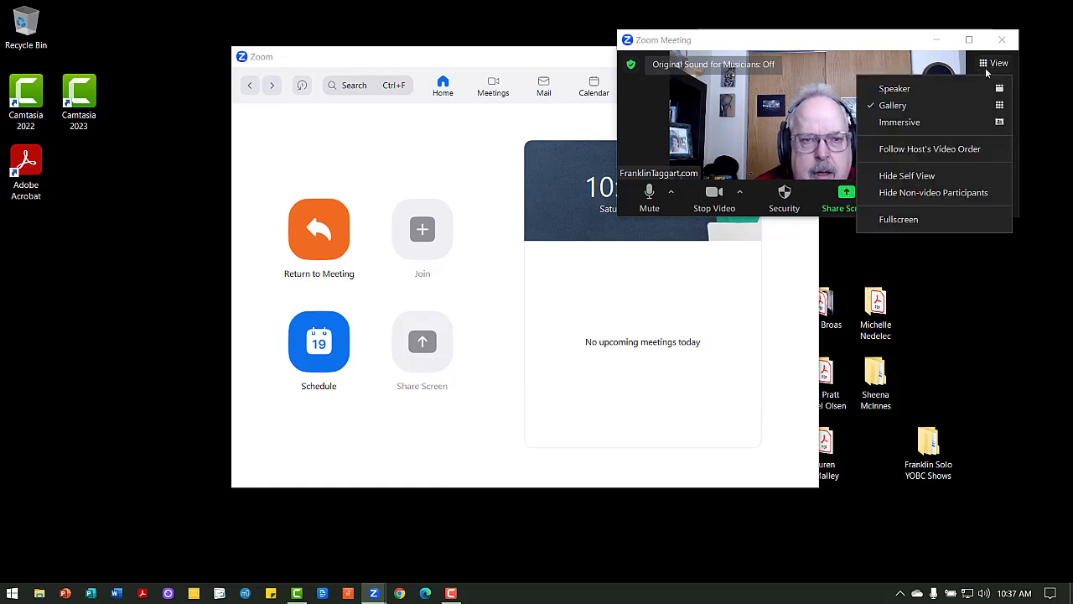
click(926, 219)
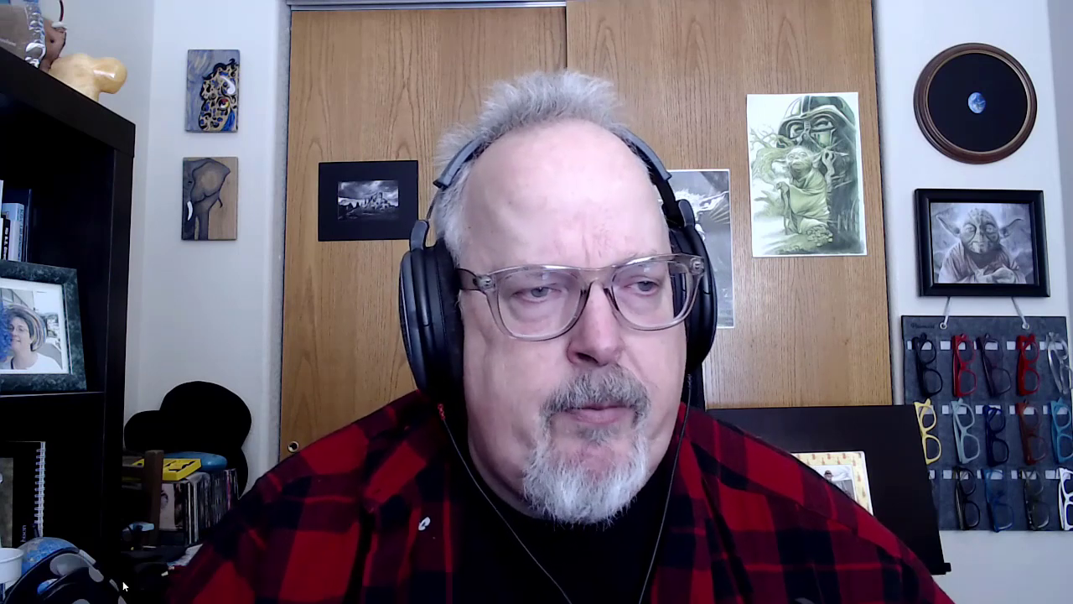
Add the image "Zoom Virtual BG YT Invite" from the Zoom Background folder as the meeting's virtual background and close the settings.
mouse_move(124, 590)
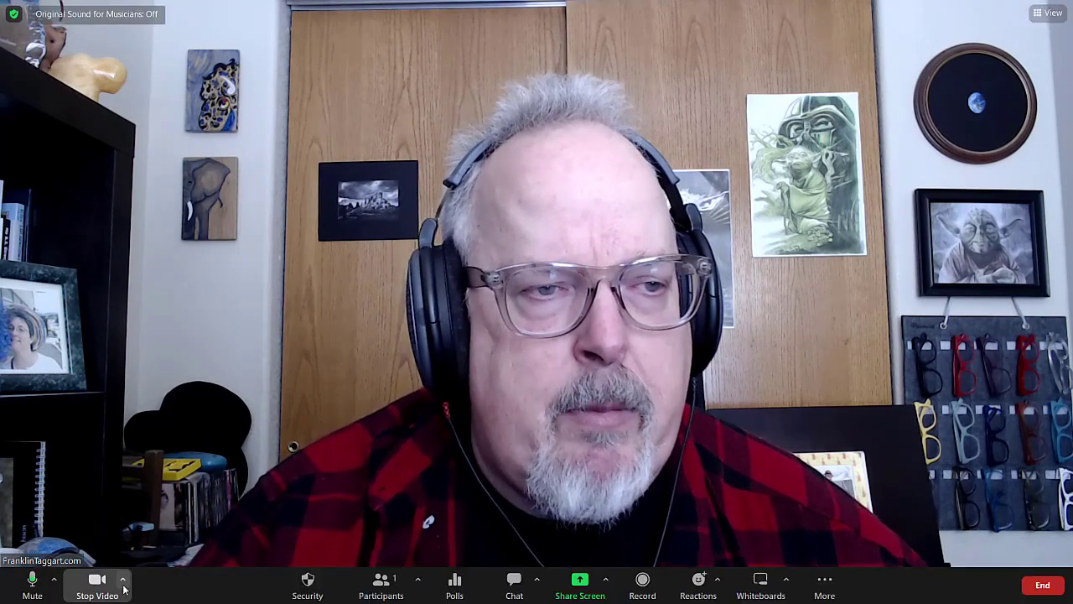
click(124, 580)
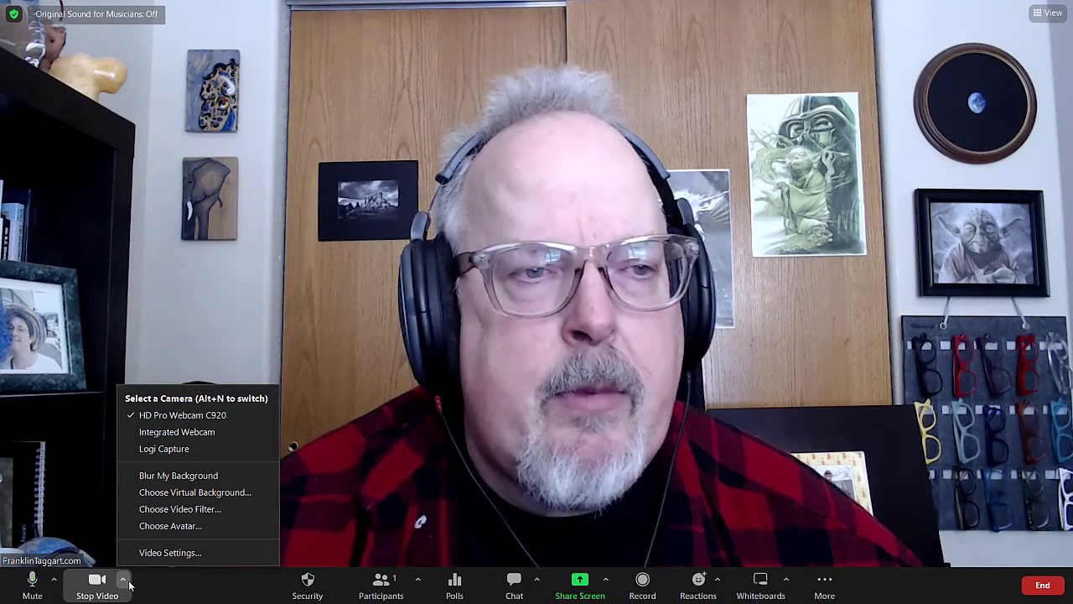
click(182, 496)
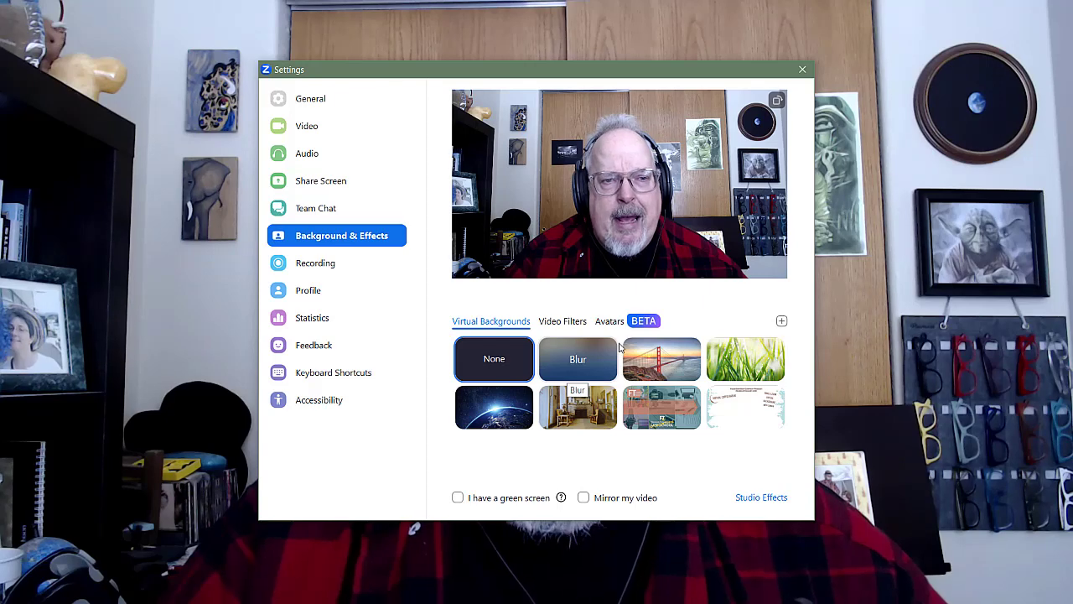
click(782, 322)
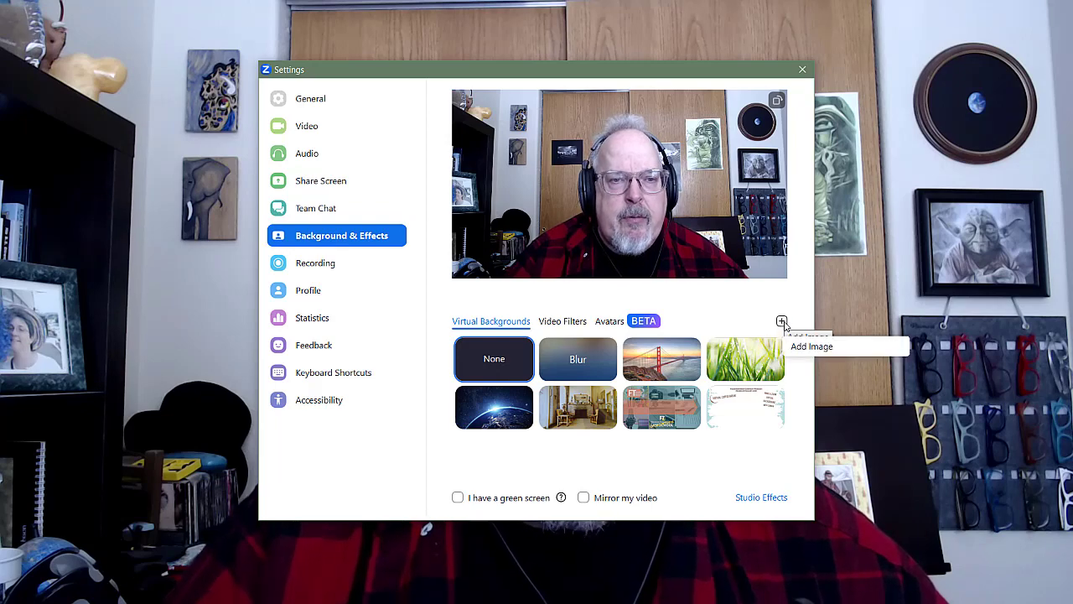
click(795, 345)
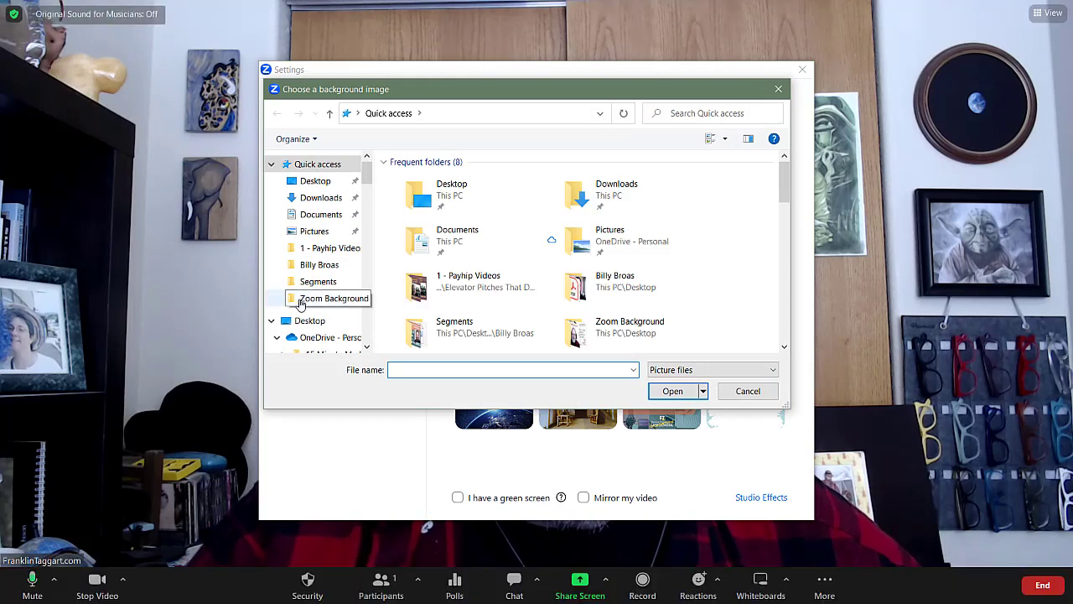
click(301, 301)
scroll(631, 300, down, 1)
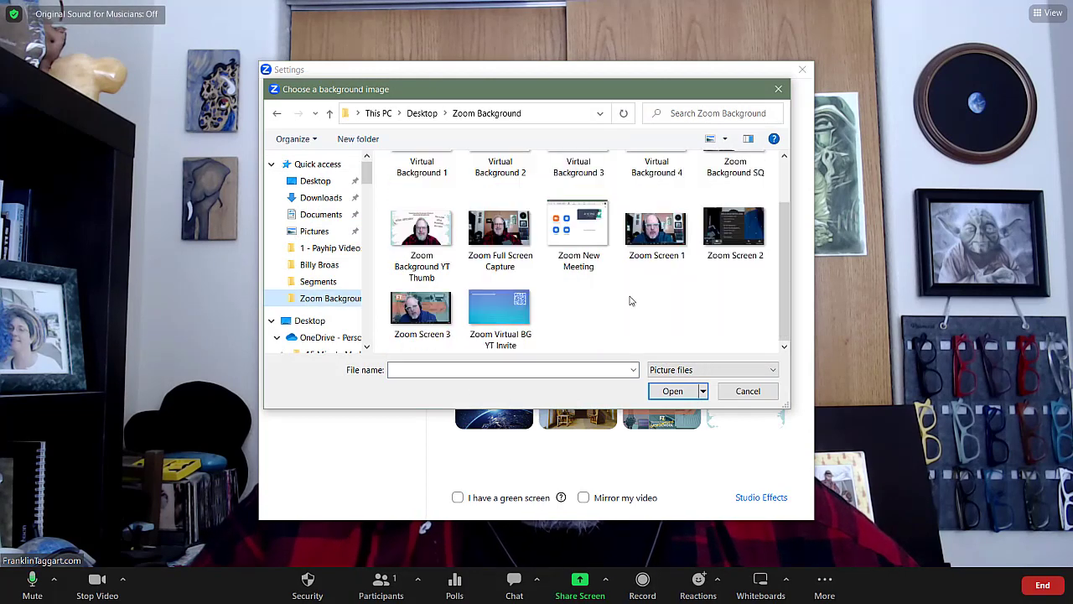
click(500, 312)
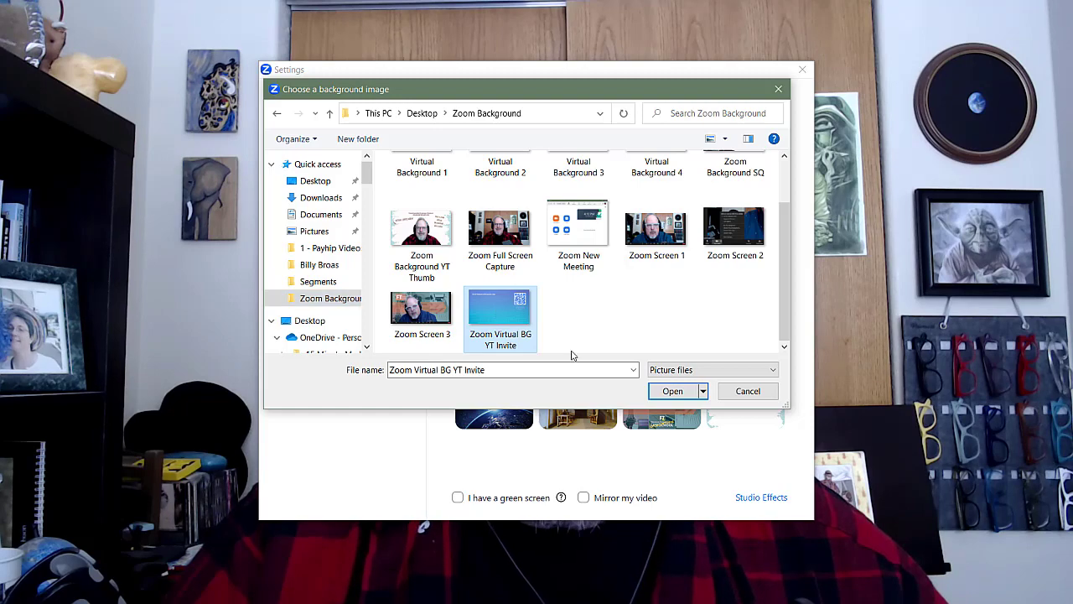
click(672, 391)
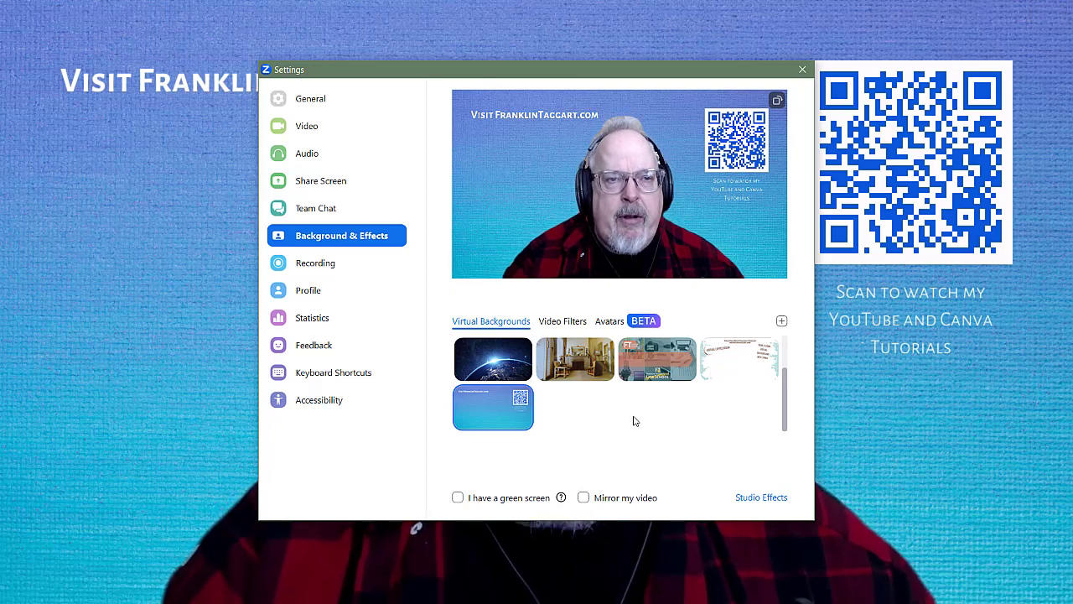
click(802, 70)
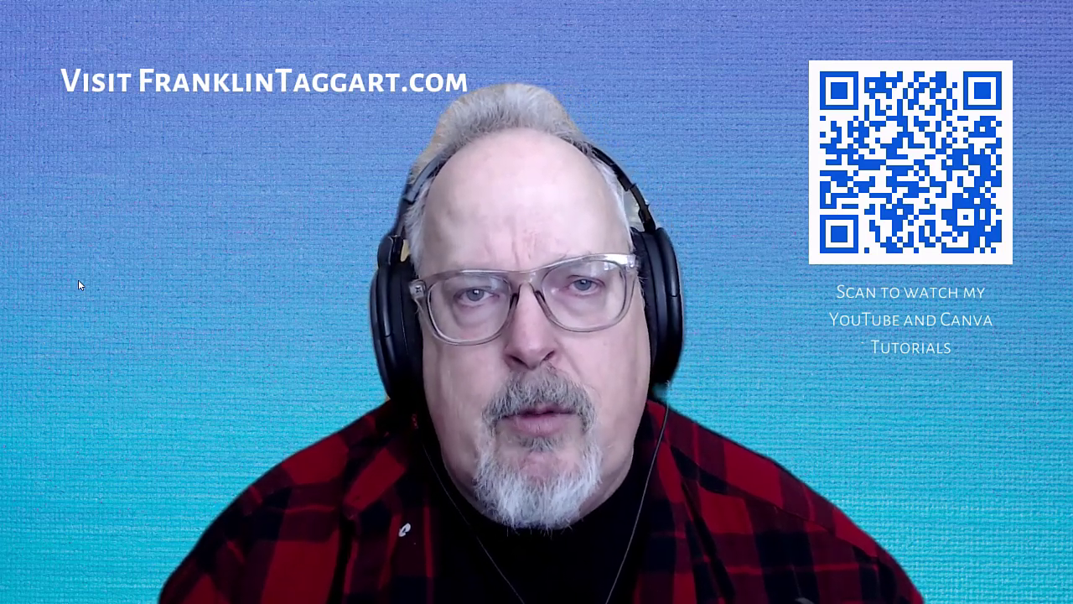
Set the meeting's virtual background to None and close the settings.
mouse_move(89, 338)
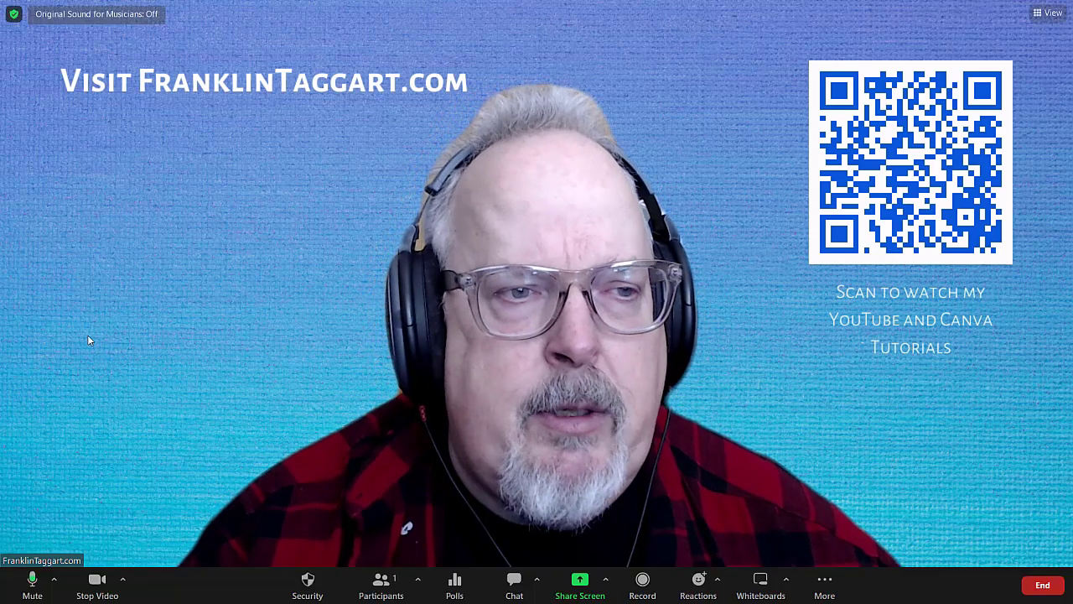
click(125, 581)
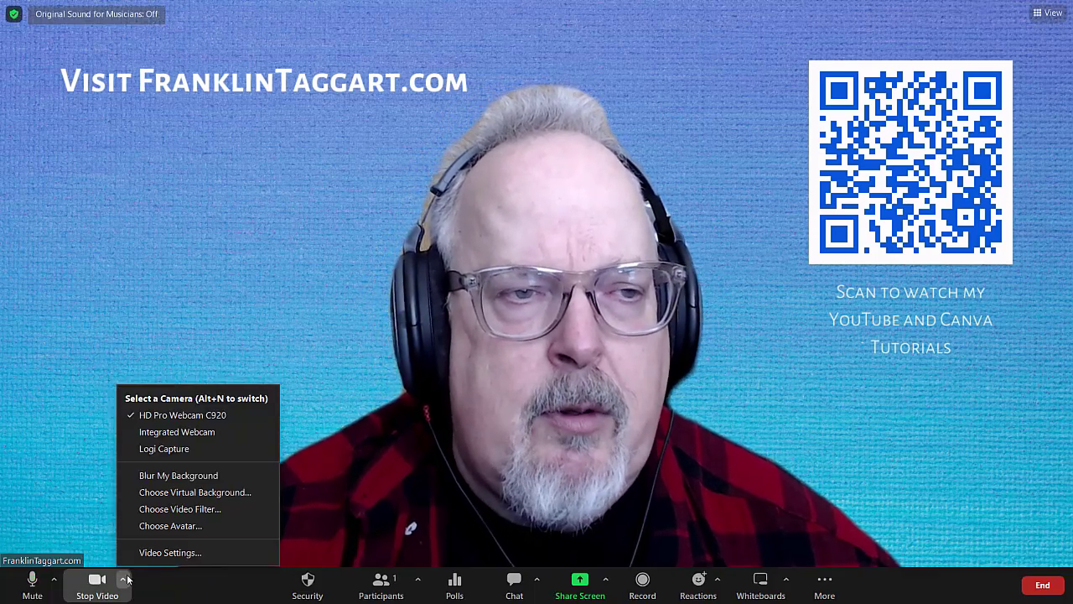
click(168, 495)
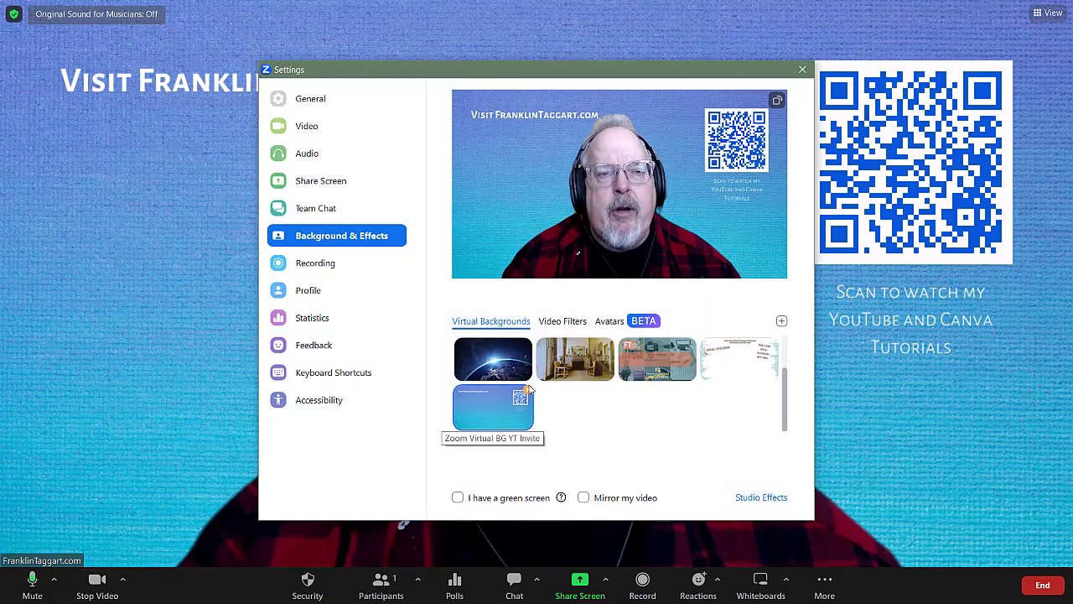
scroll(526, 362, up, 2)
click(492, 358)
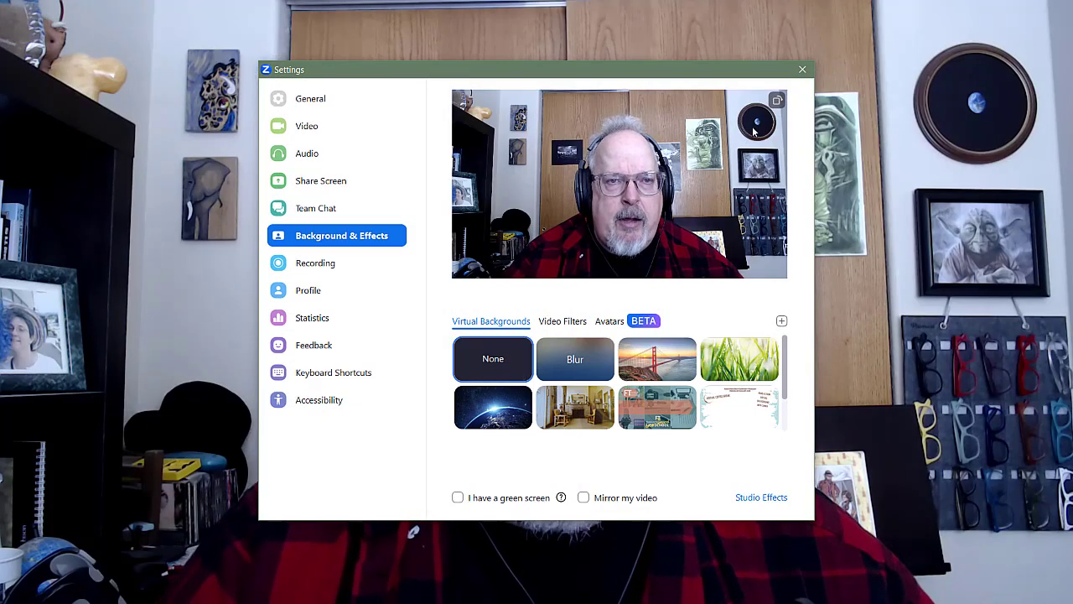
click(803, 71)
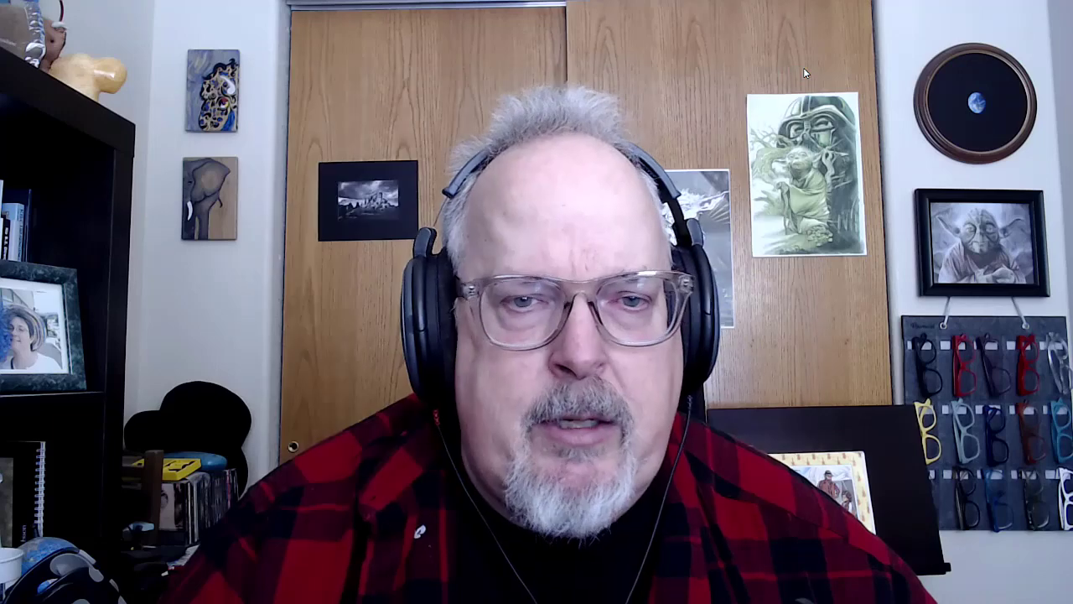